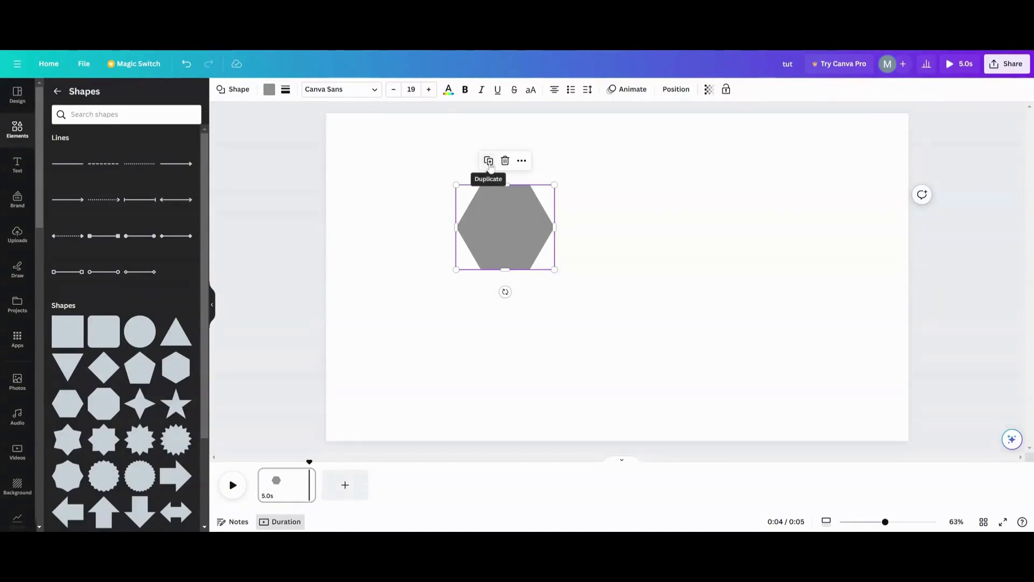
- Duplicate the grey hexagon, placing one copy in the page's upper-left corner and the other near the page centre
left_click_drag(496, 215, 617, 217)
left_click_drag(490, 215, 378, 161)
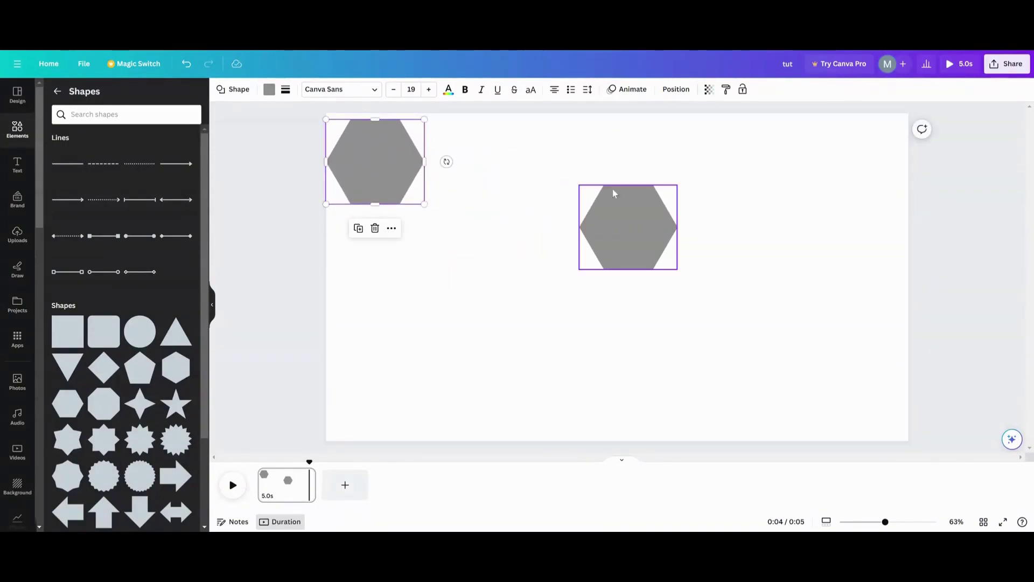
left_click_drag(625, 218, 586, 231)
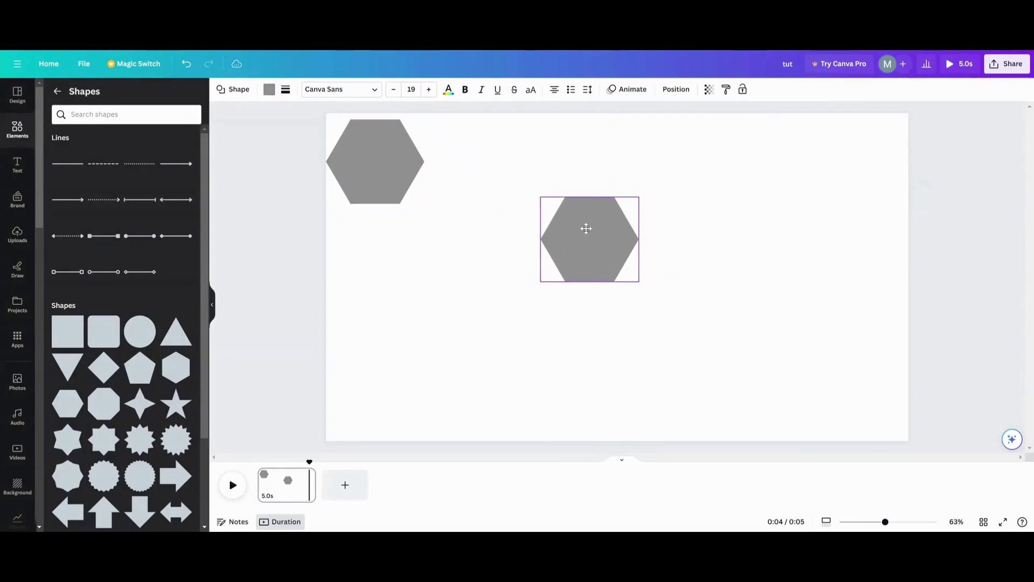
- Give the central hexagon a solid black border of weight 12 and remove its fill colour
left_click(286, 90)
left_click_drag(285, 153, 304, 151)
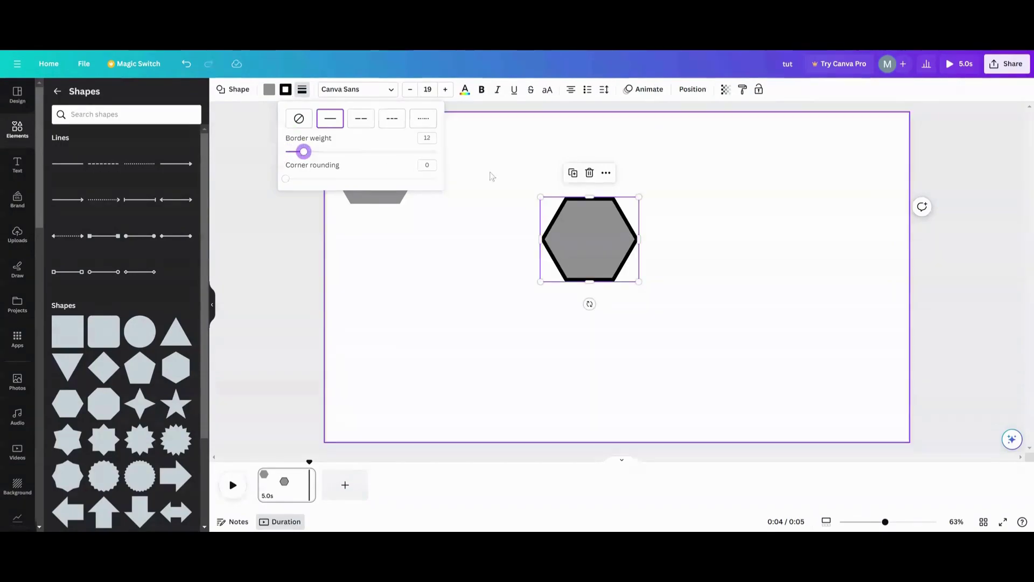
left_click(269, 89)
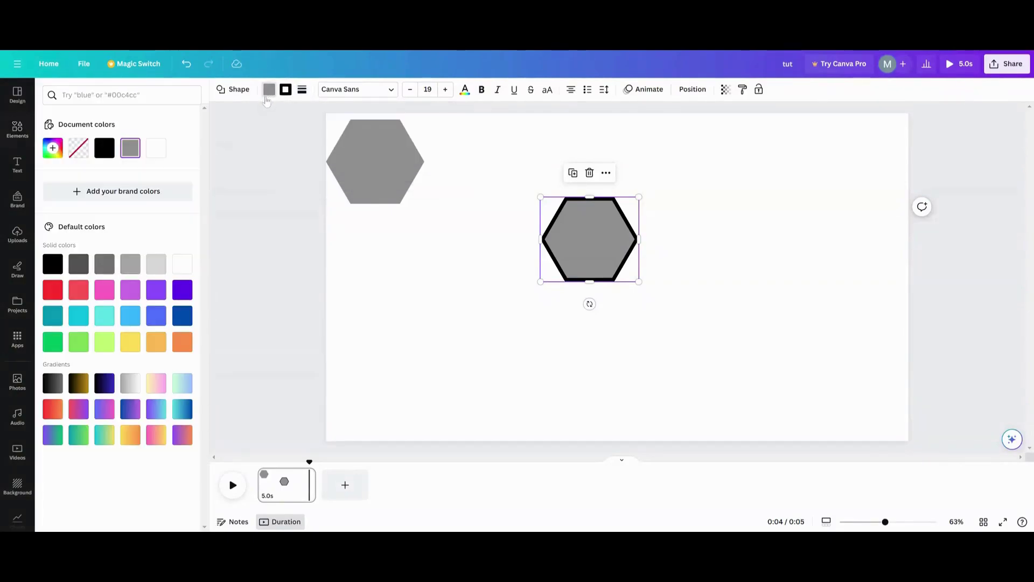
left_click(79, 148)
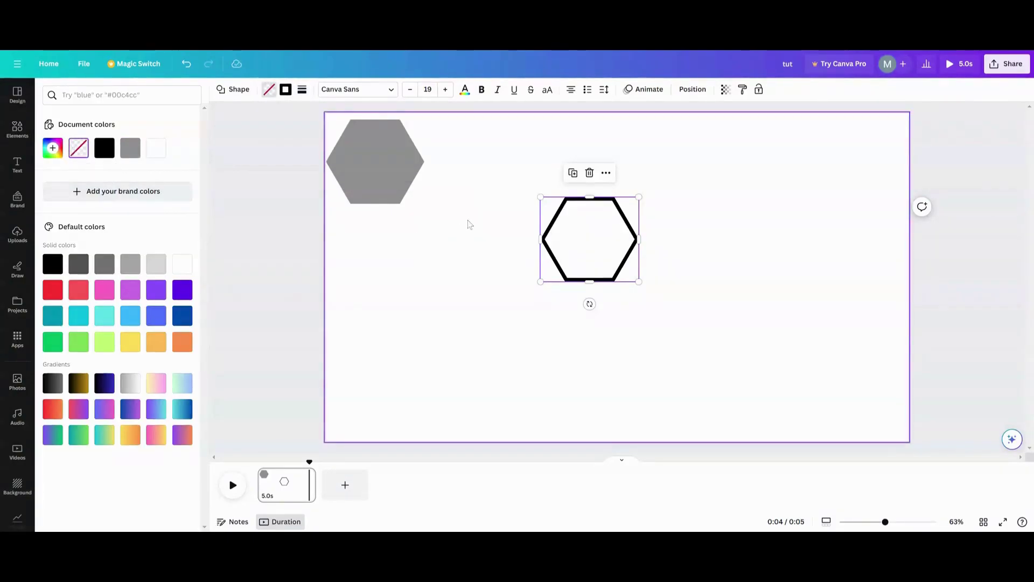
- Duplicate the outlined hexagon and fit the copy against the lower-right side of the first one
left_click(574, 176)
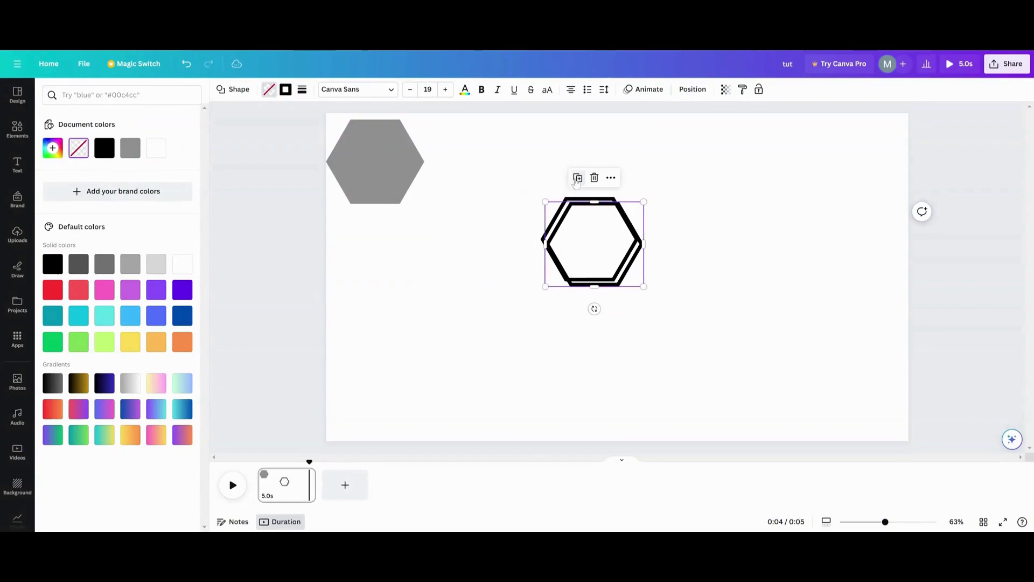
left_click_drag(606, 247, 644, 297)
left_click(577, 316)
left_click(644, 301)
left_click(658, 341)
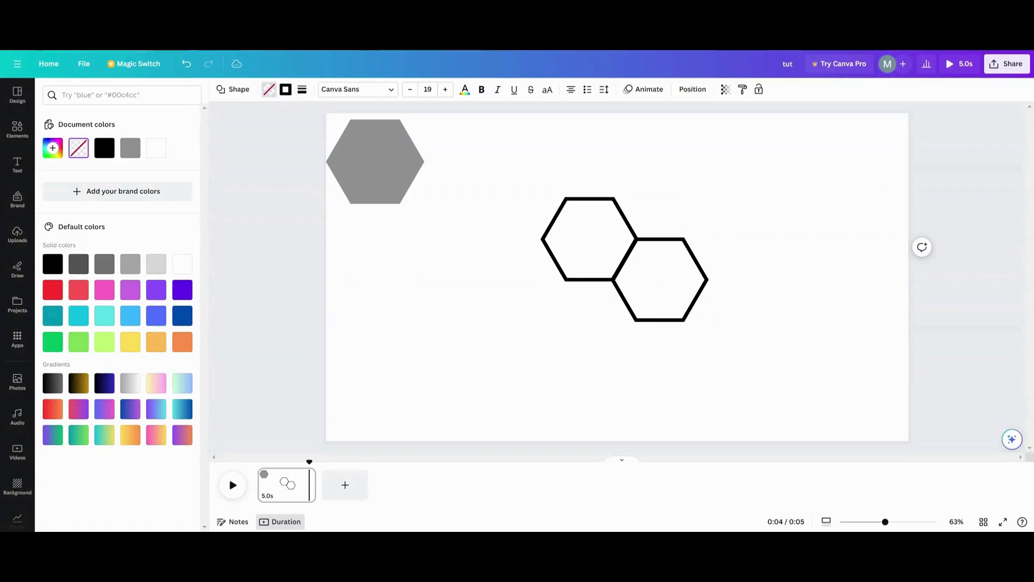
left_click(660, 302)
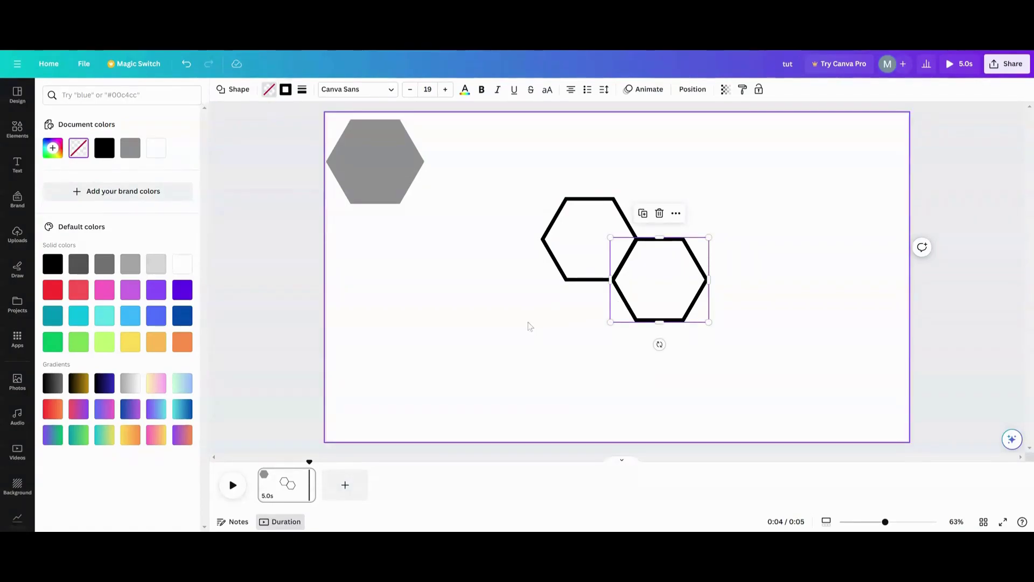
- Select both outlined hexagons and repeatedly duplicate the pair diagonally up to the page's upper-right corner to build a honeycomb
left_click(488, 291)
left_click_drag(511, 184, 695, 323)
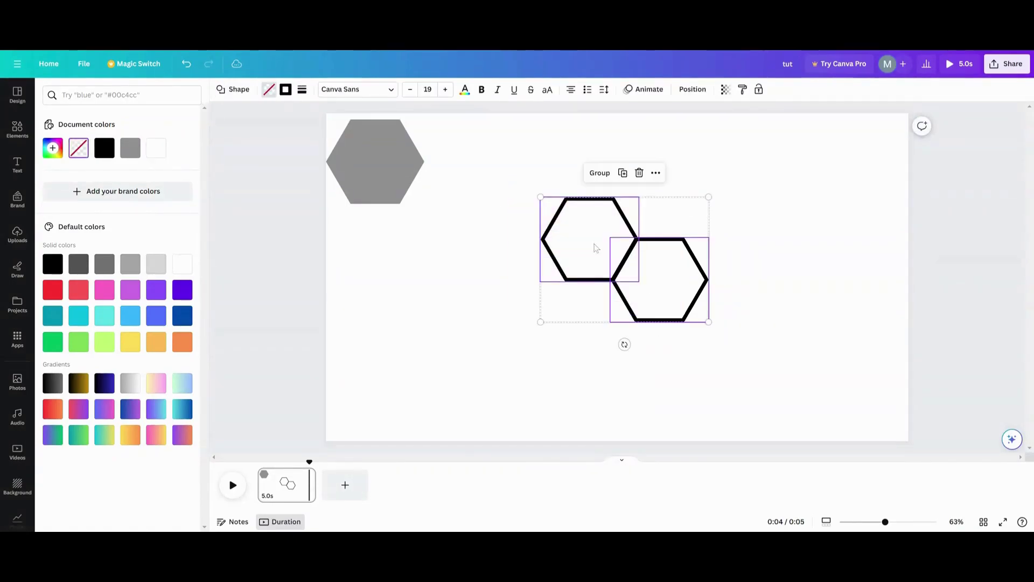
left_click(626, 178)
left_click_drag(621, 251, 695, 209)
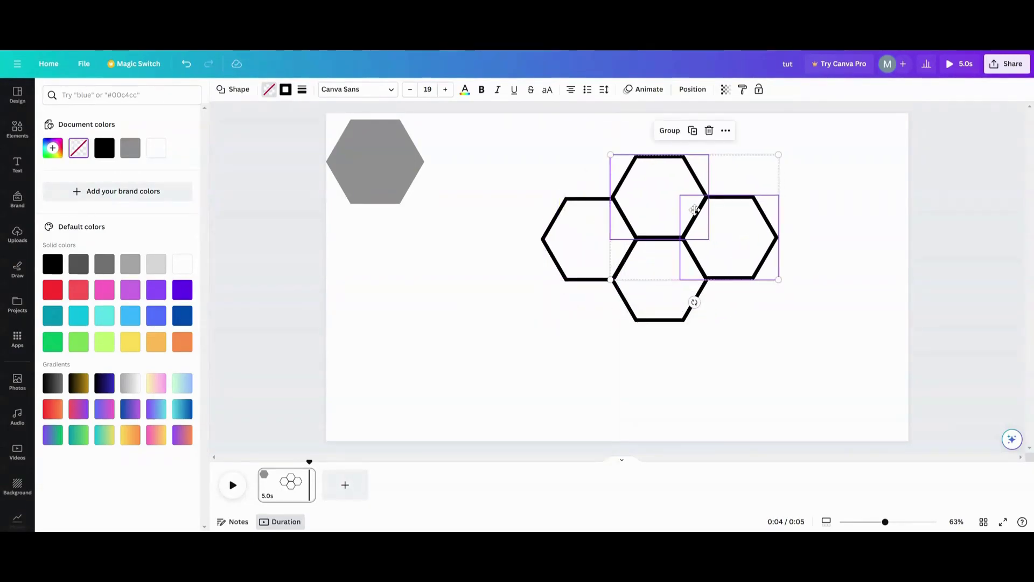
left_click(693, 131)
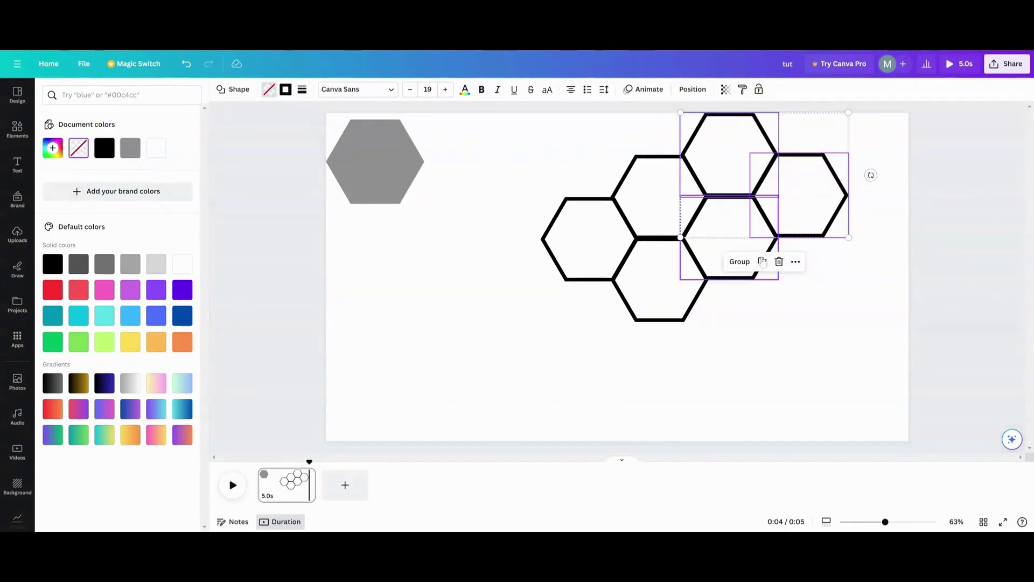
left_click_drag(769, 192, 839, 150)
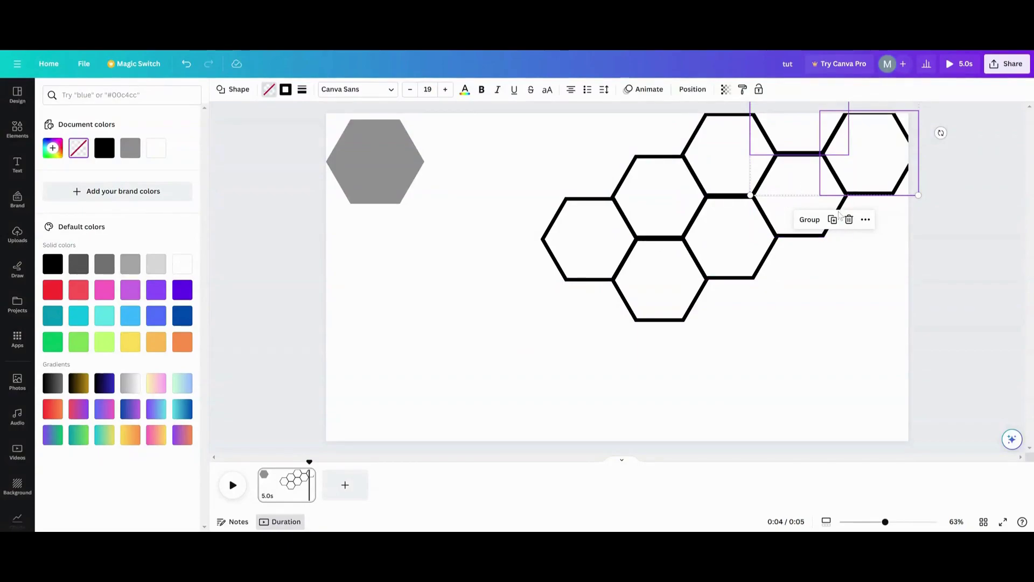
- Duplicate the hexagon pair down the right side and diagonally to the bottom edge to complete the honeycomb
left_click(833, 219)
left_click_drag(927, 132, 925, 289)
left_click(903, 168)
left_click_drag(916, 341, 779, 262)
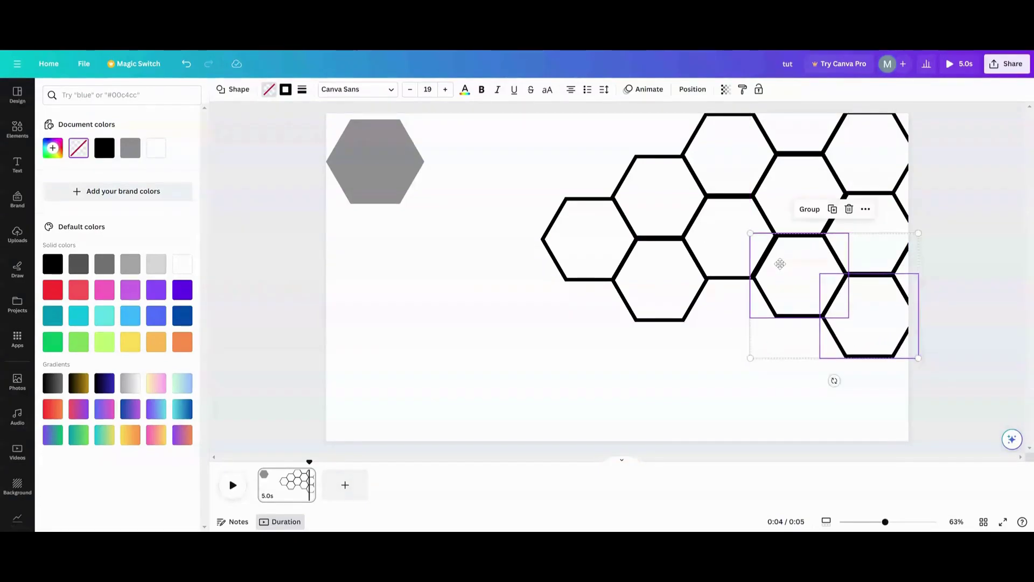
left_click(834, 209)
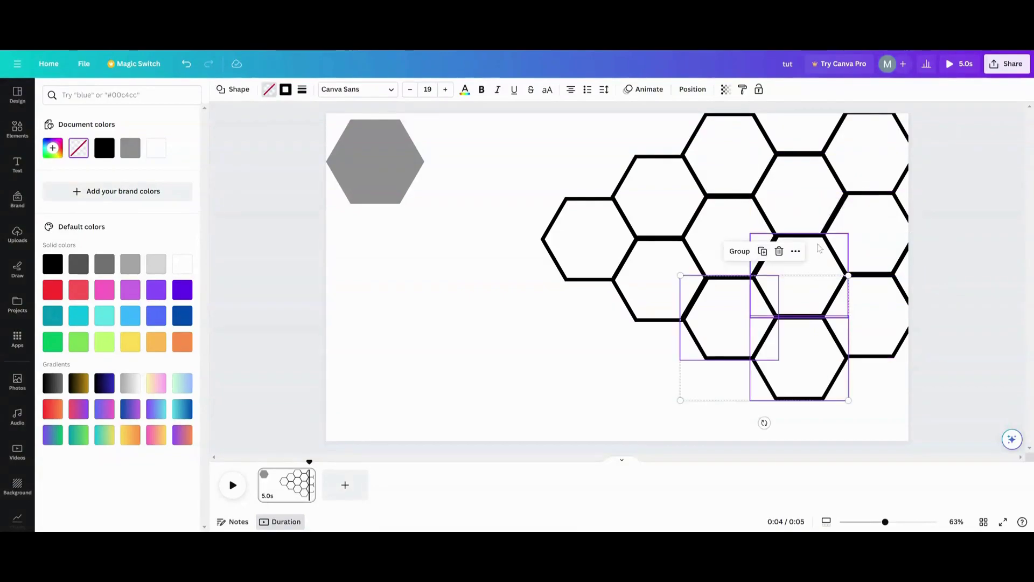
left_click(762, 252)
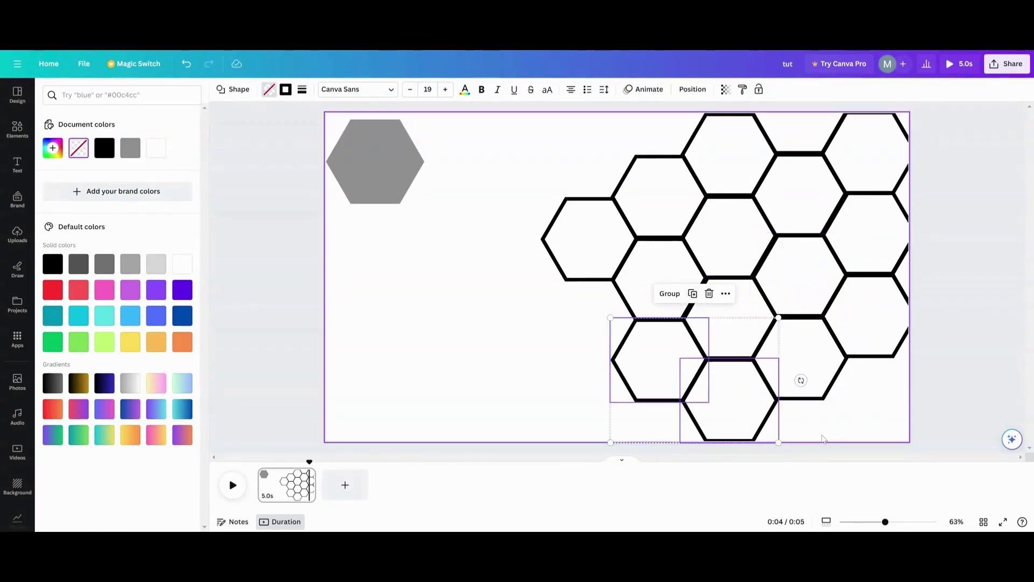
left_click(520, 333)
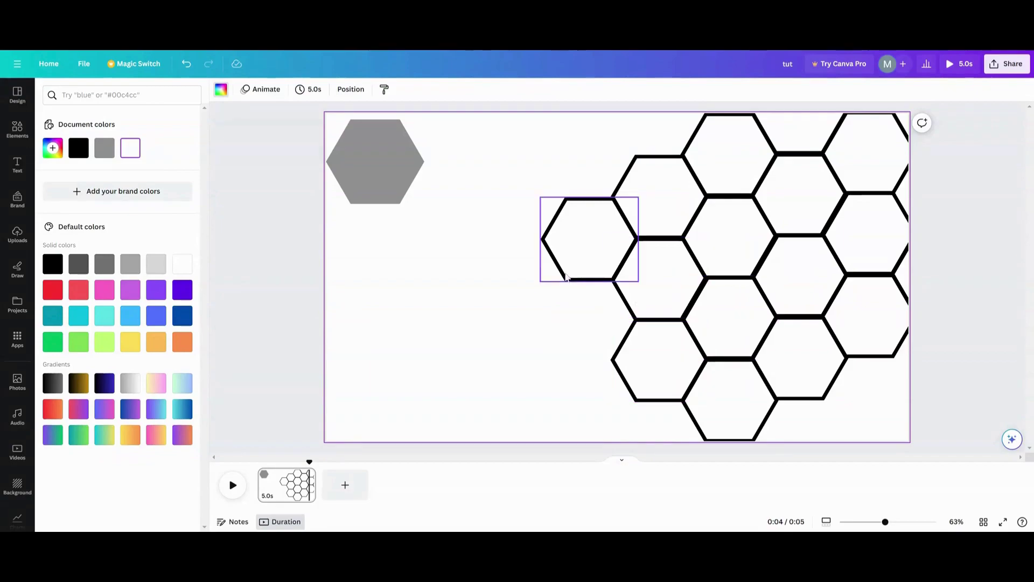
- Move the grey hexagon into the empty area beside the honeycomb and fill it with black
left_click_drag(376, 179, 446, 272)
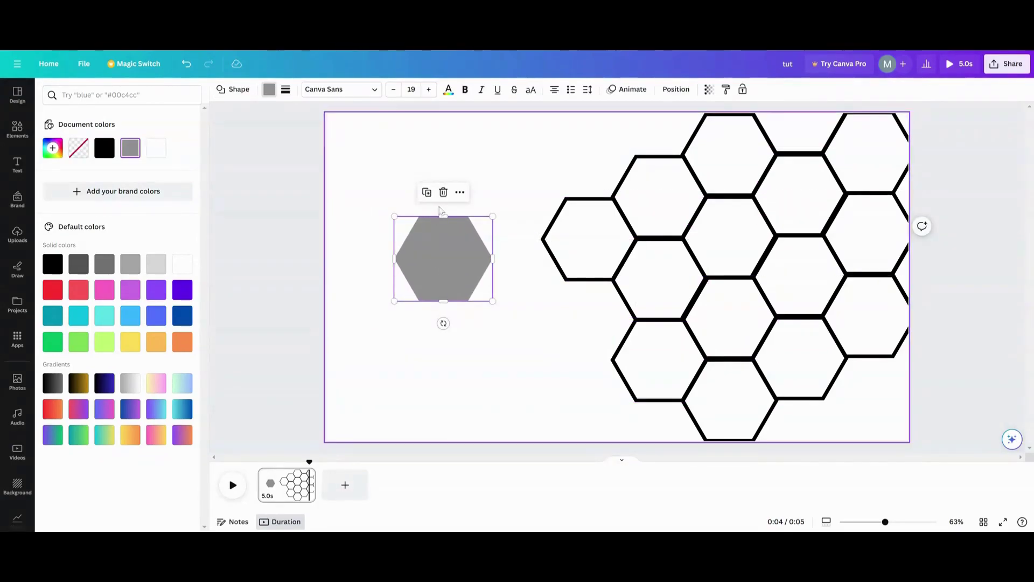
left_click(267, 92)
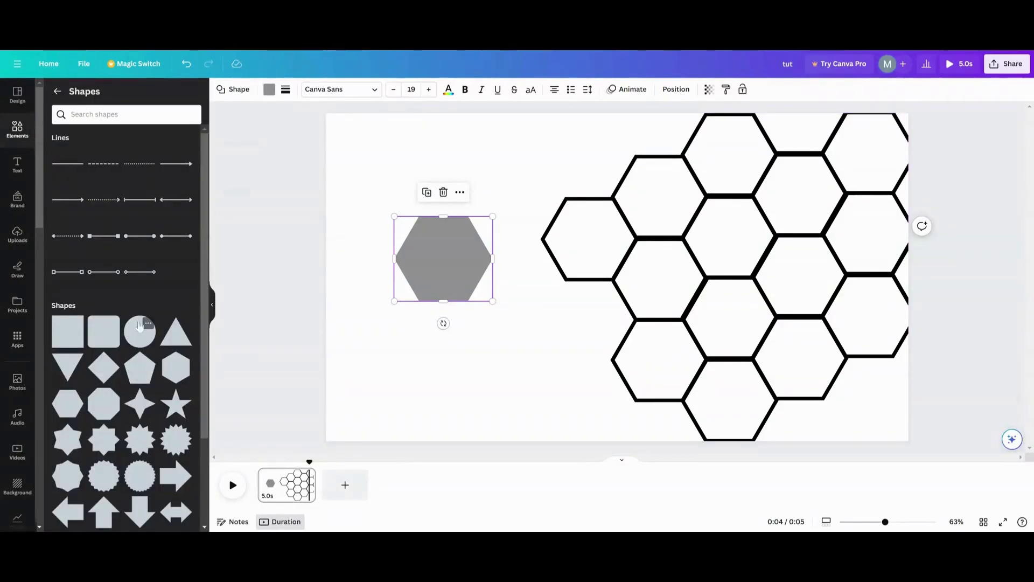
left_click(268, 91)
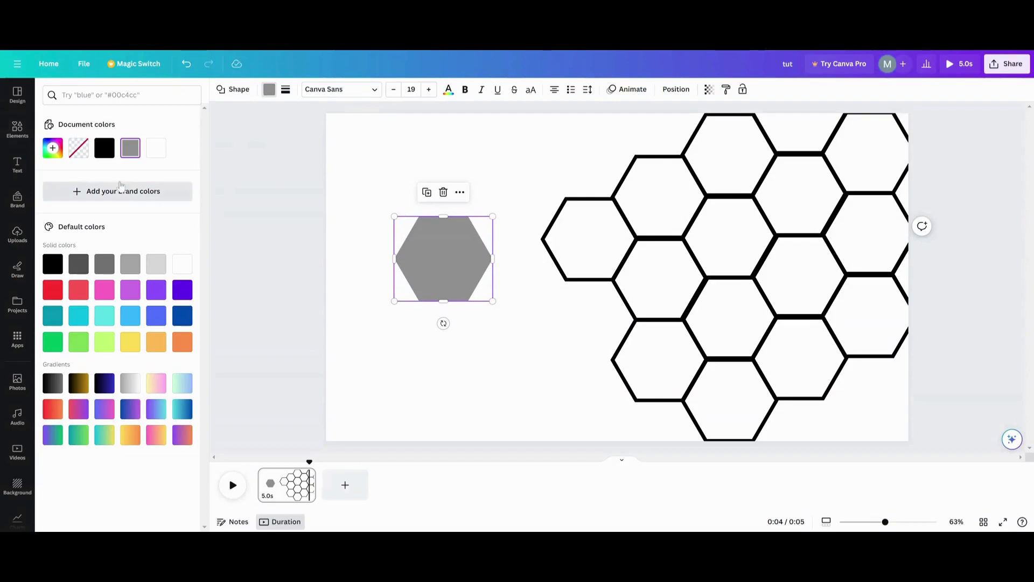
left_click(104, 148)
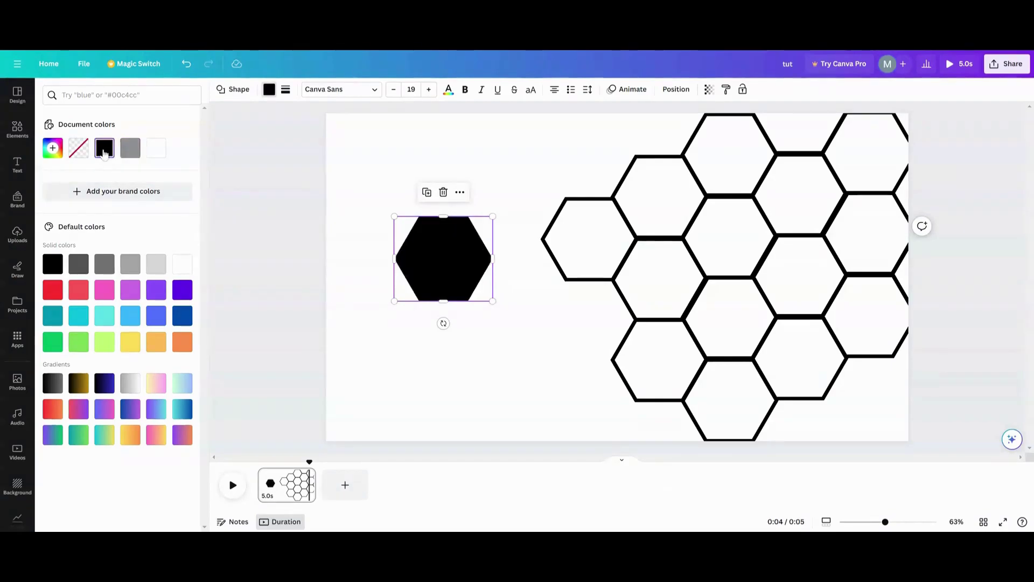
- Duplicate the black hexagon and fit the copies along the honeycomb's upper-left edge
left_click(427, 192)
left_click_drag(438, 254, 638, 109)
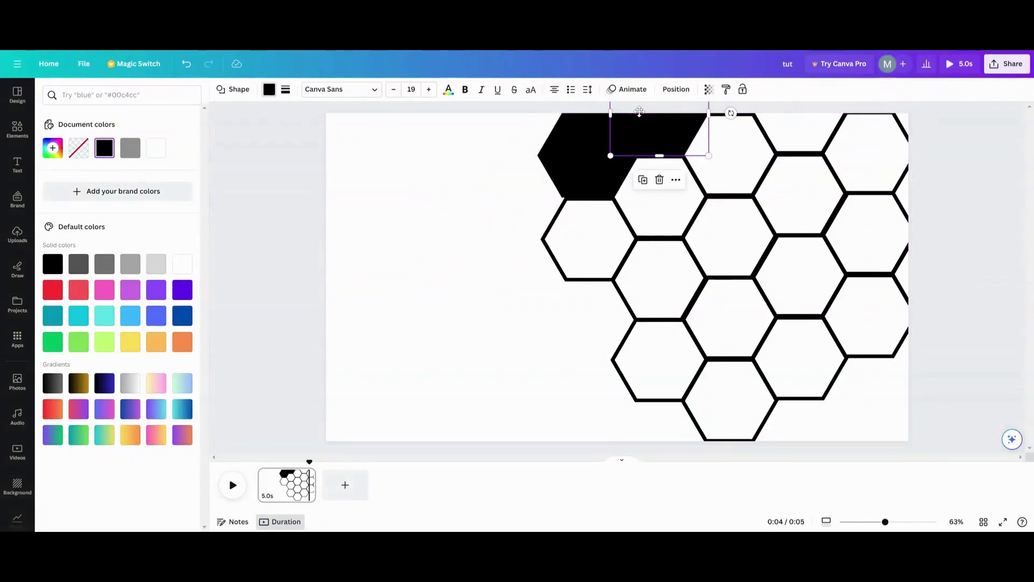
left_click(644, 181)
left_click_drag(619, 162, 502, 304)
left_click(502, 132)
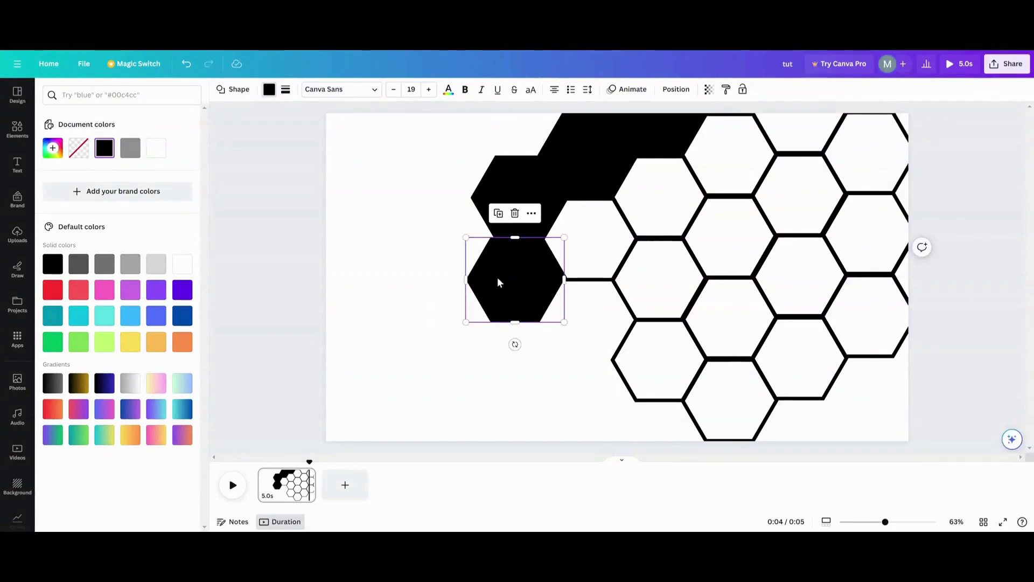
- Continue the black hexagon copies along the honeycomb's lower-left edge down to the bottom of the page
left_click(498, 213)
left_click_drag(522, 343, 584, 302)
left_click(571, 250)
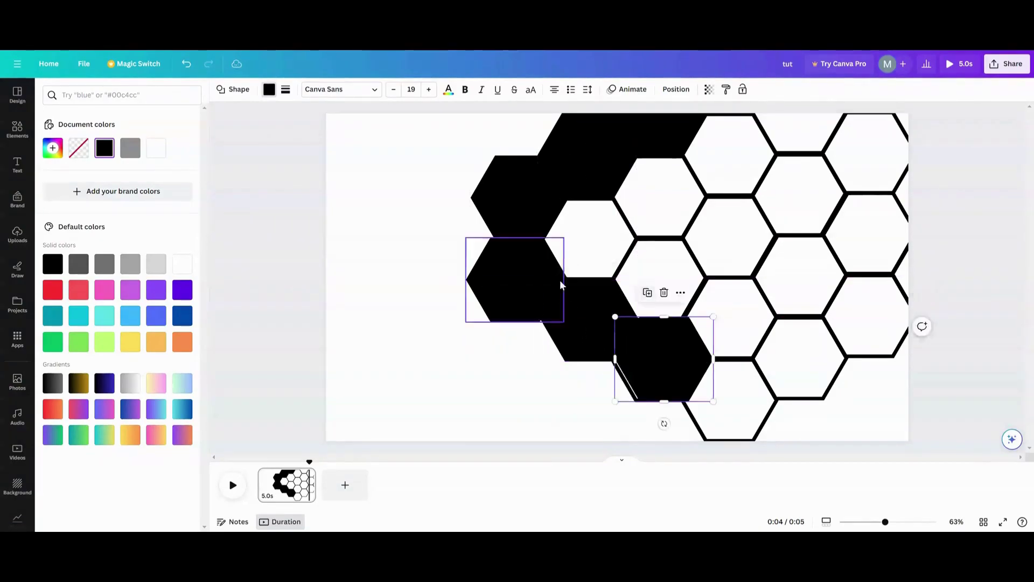
left_click_drag(645, 365, 568, 404)
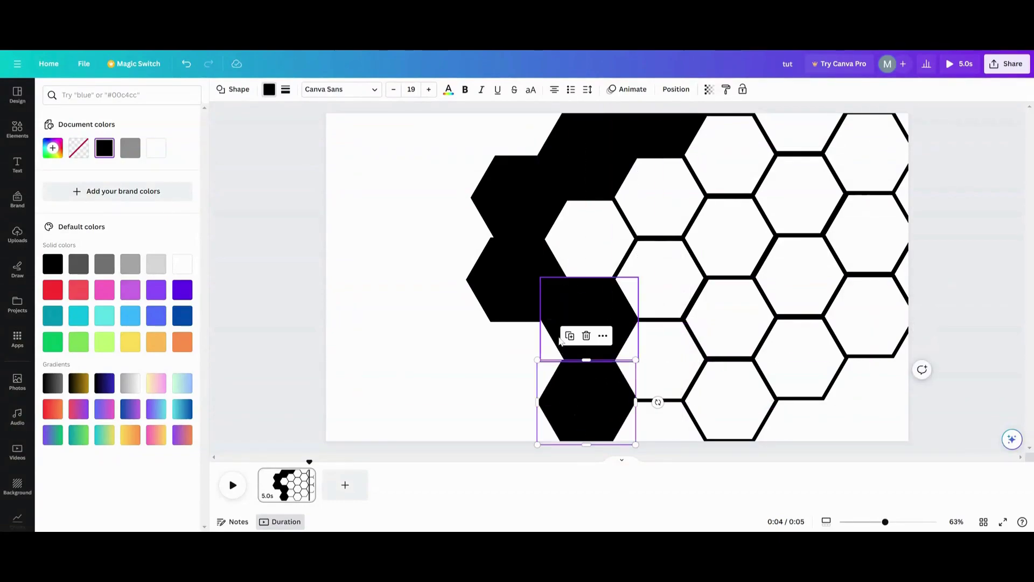
left_click(569, 337)
left_click_drag(582, 395, 651, 427)
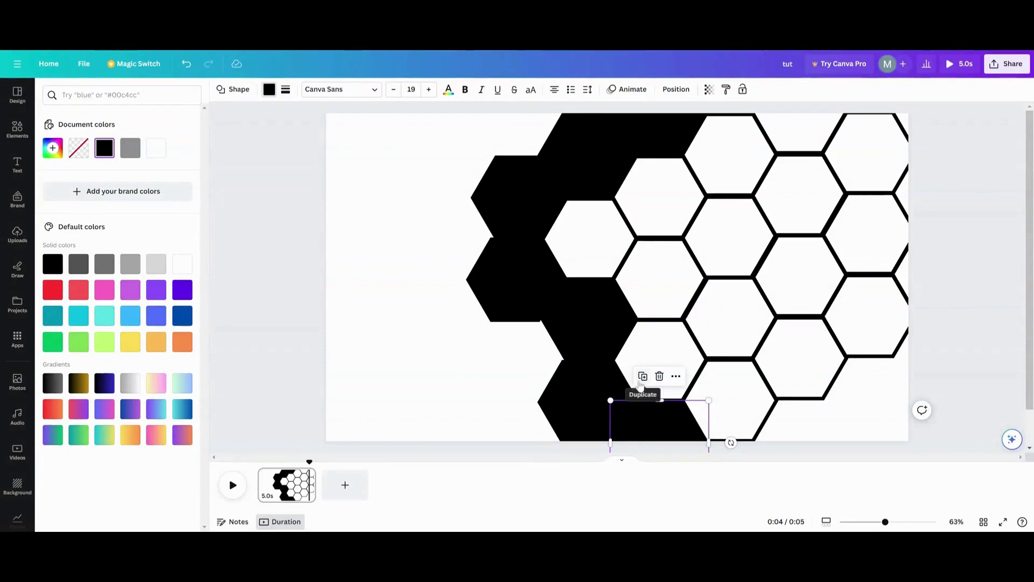
- Fill the gaps below the honeycomb at the page's lower-right with further black hexagon copies
left_click(642, 378)
left_click_drag(690, 434, 834, 382)
left_click(798, 427)
left_click_drag(797, 427, 797, 426)
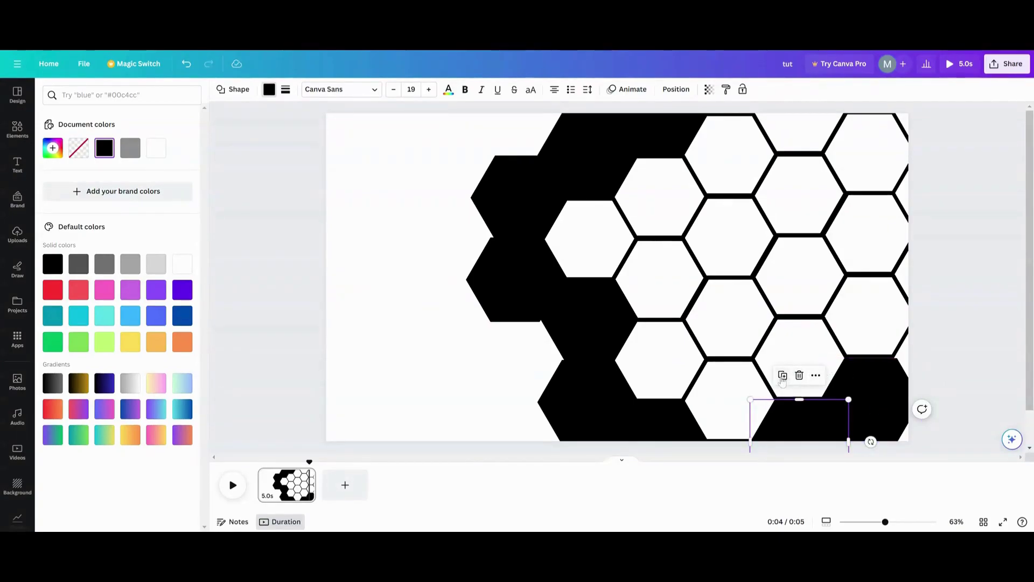
left_click(883, 400)
mouse_move(884, 400)
left_mouse_down()
mouse_move(899, 413)
mouse_move(880, 395)
mouse_move(873, 402)
left_mouse_up()
left_click_drag(804, 439, 850, 427)
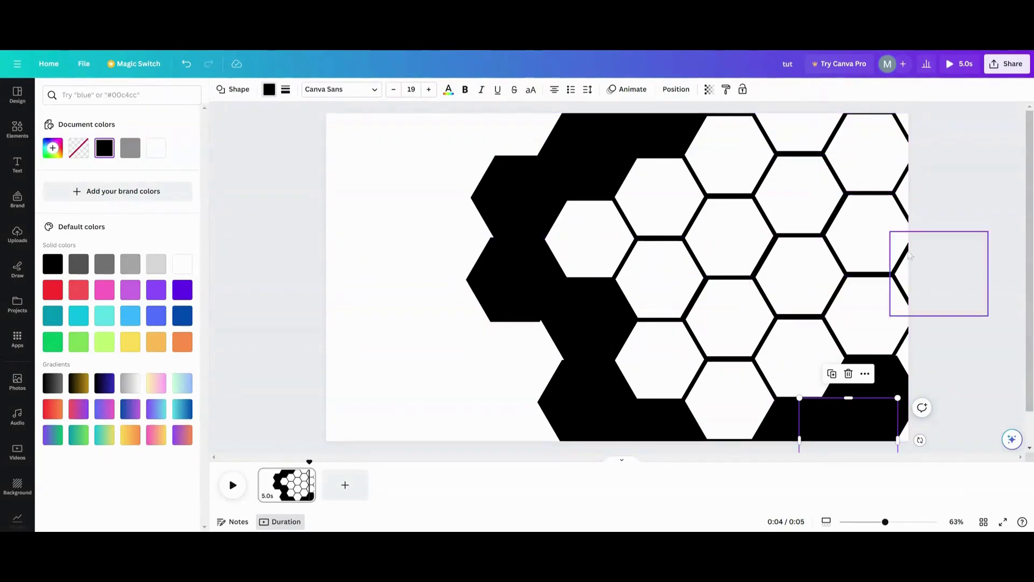
- Place black hexagon copies in the gaps along the page's right edge, up to the upper-right corner
left_click_drag(846, 412, 922, 266)
left_click(915, 311)
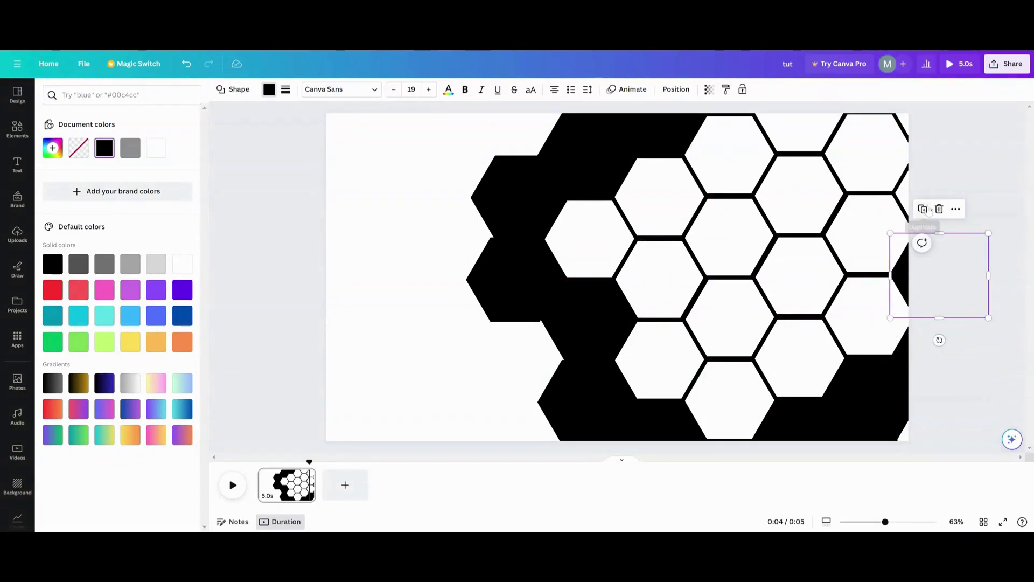
left_click(923, 209)
left_click_drag(932, 186, 927, 204)
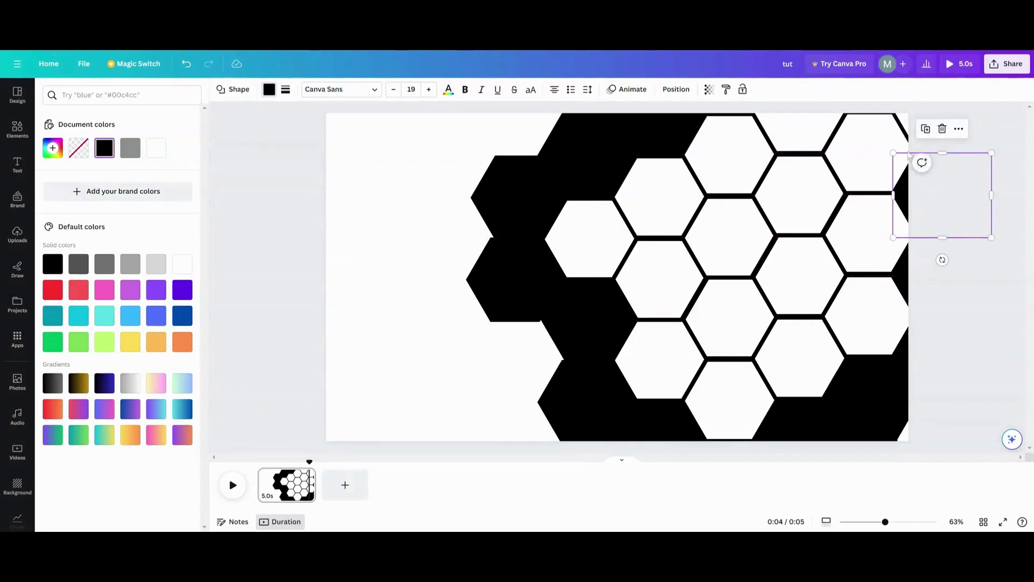
left_click(925, 135)
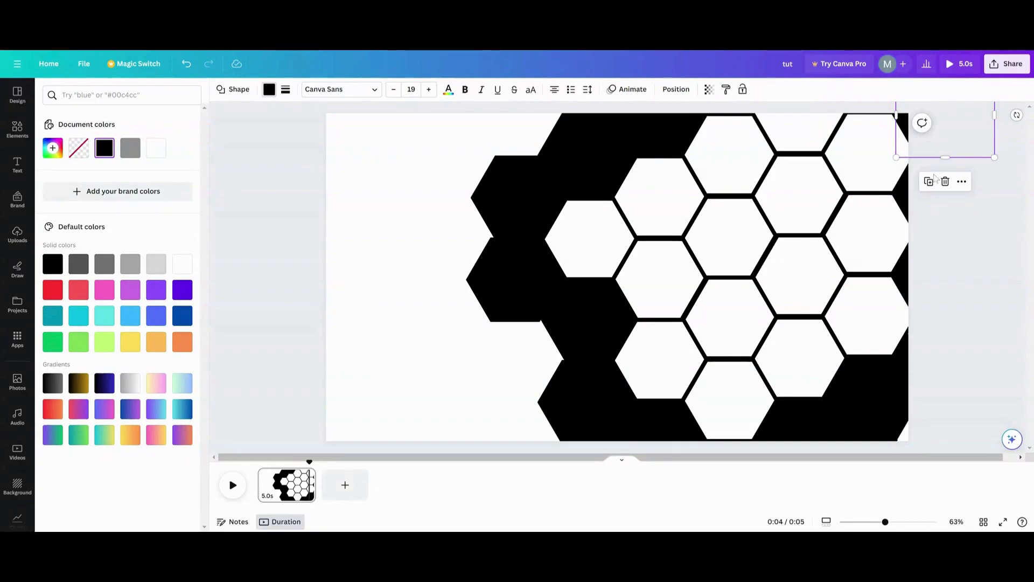
- Cover the remaining gaps at the honeycomb's top edge and the page's lower-right corner with black hexagons
left_click(933, 182)
left_click_drag(946, 130, 795, 123)
left_click(908, 128)
left_click_drag(906, 128, 899, 126)
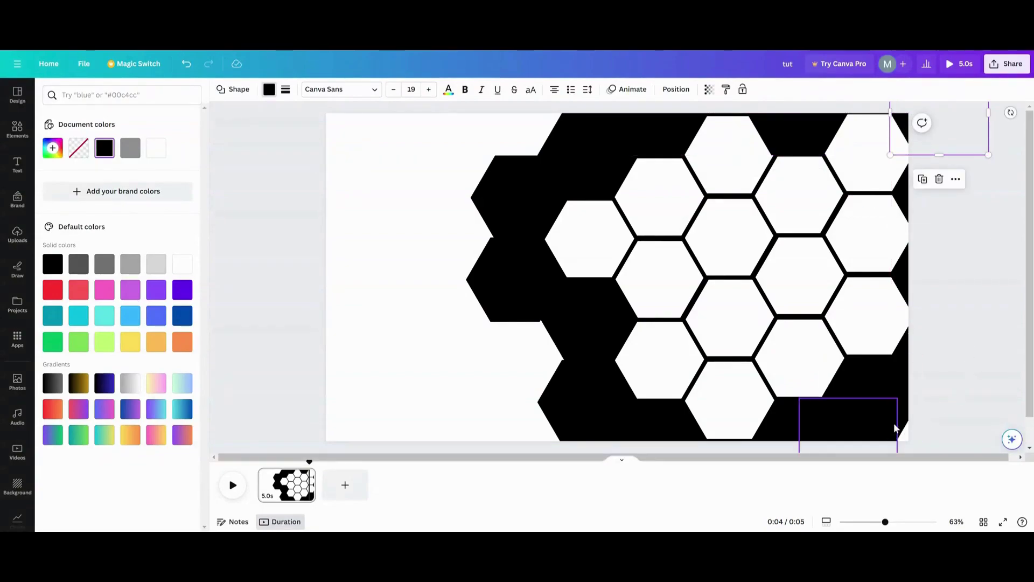
left_click(894, 422)
left_click_drag(893, 437, 939, 441)
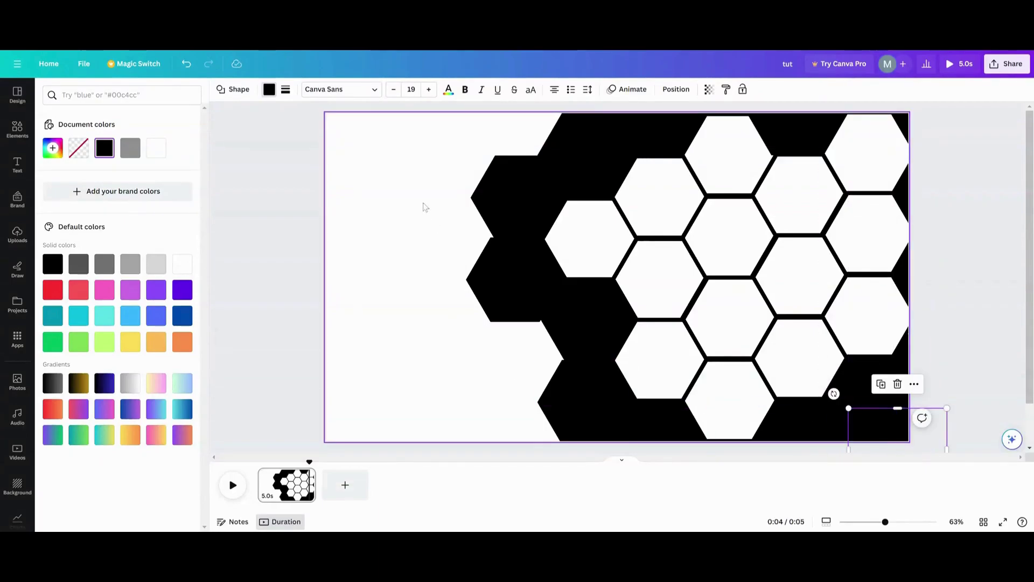
- Add a square shape and move it into the white area beside the black hexagons
left_click(9, 135)
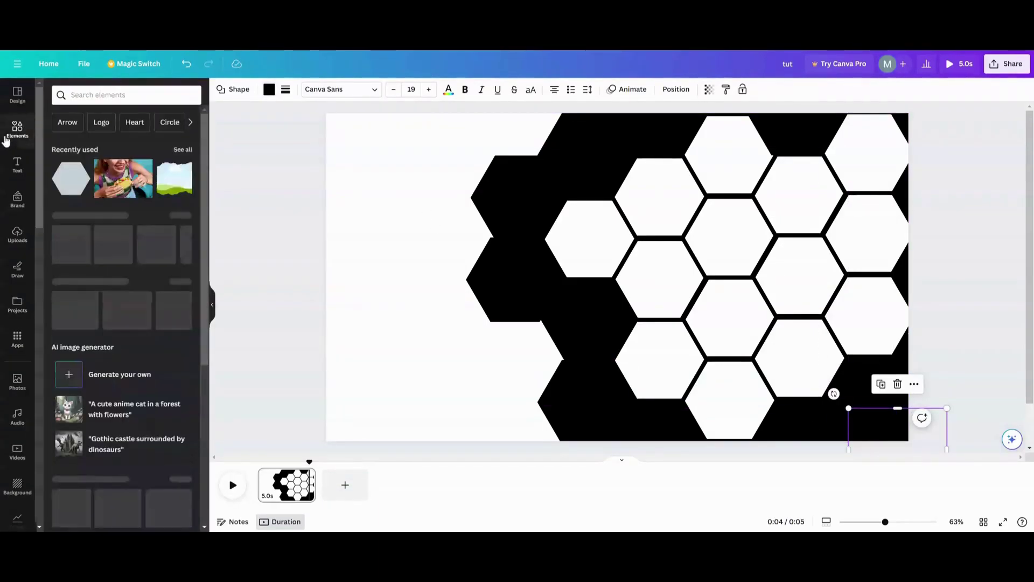
left_click(65, 240)
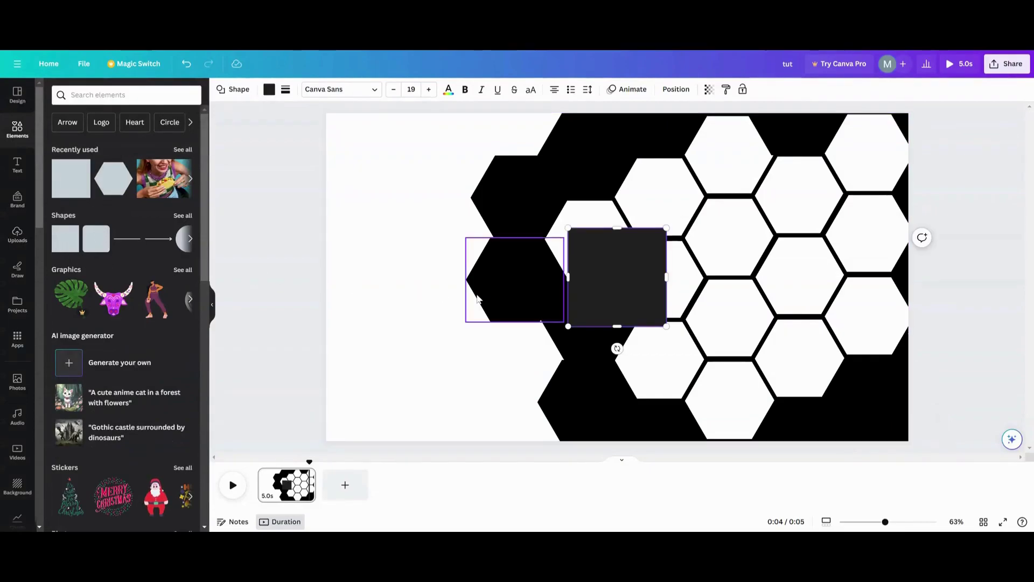
left_click_drag(591, 271, 394, 212)
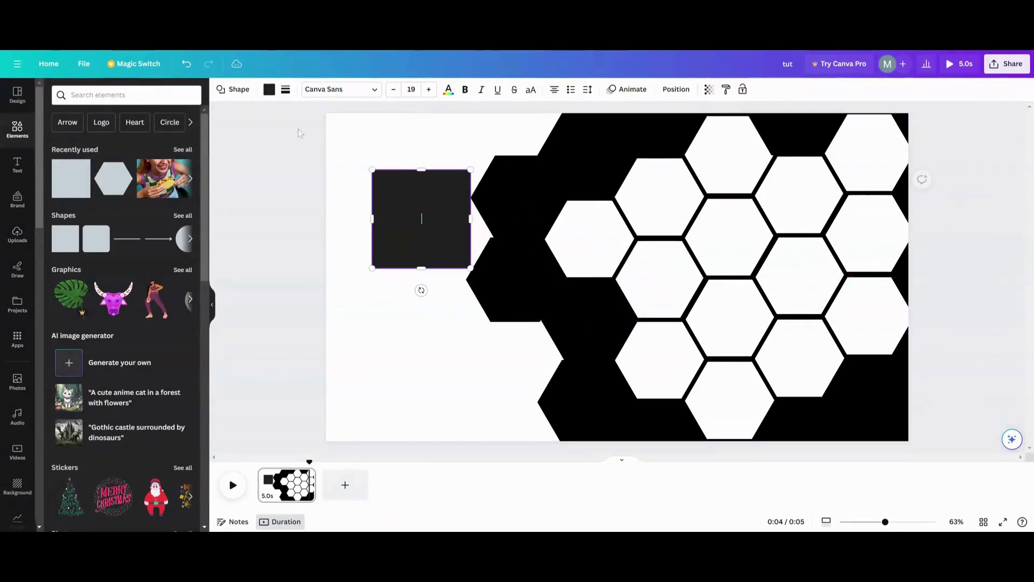
- Colour the square black, move it to the page's upper-left corner and stretch it to cover the page's left part at full height
left_click(269, 89)
left_click(53, 264)
left_click_drag(414, 234, 322, 162)
left_click(410, 190)
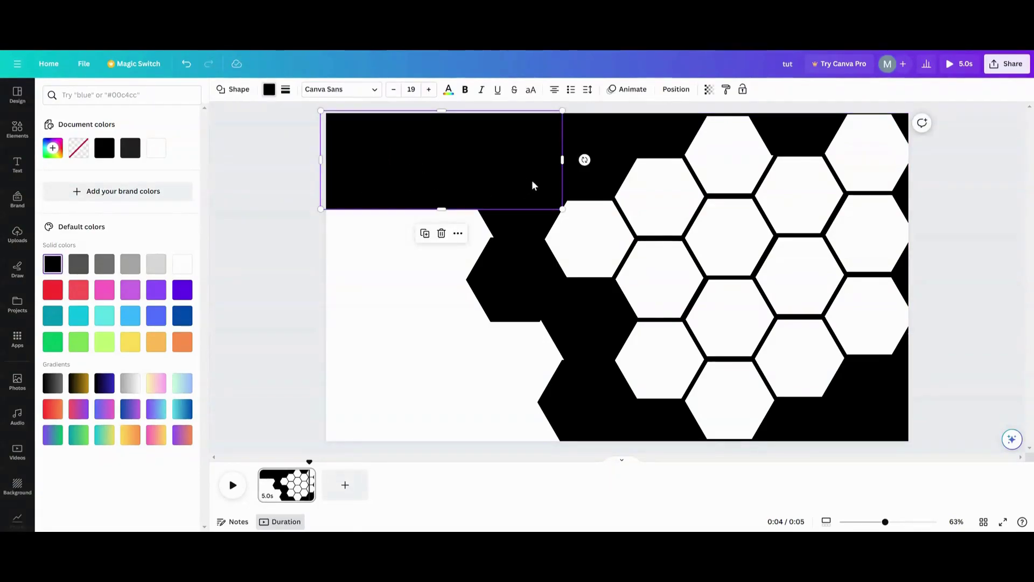
left_click_drag(562, 160, 532, 160)
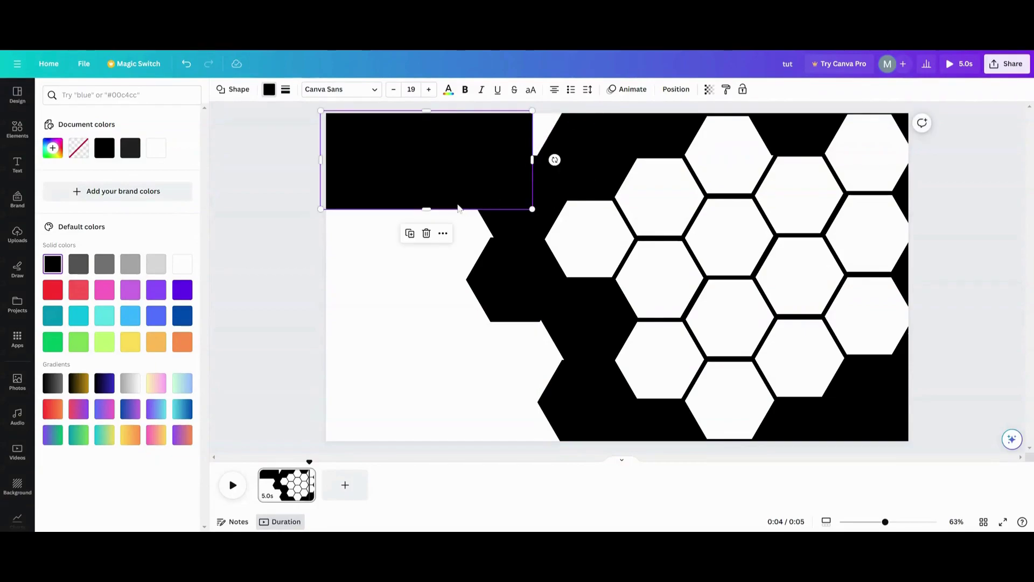
left_click_drag(422, 209, 444, 445)
- Duplicate the black rectangle twice, resizing the copies to cover the remaining white gaps above and below the honeycomb's leftmost hexagon
left_click_drag(399, 134, 404, 138)
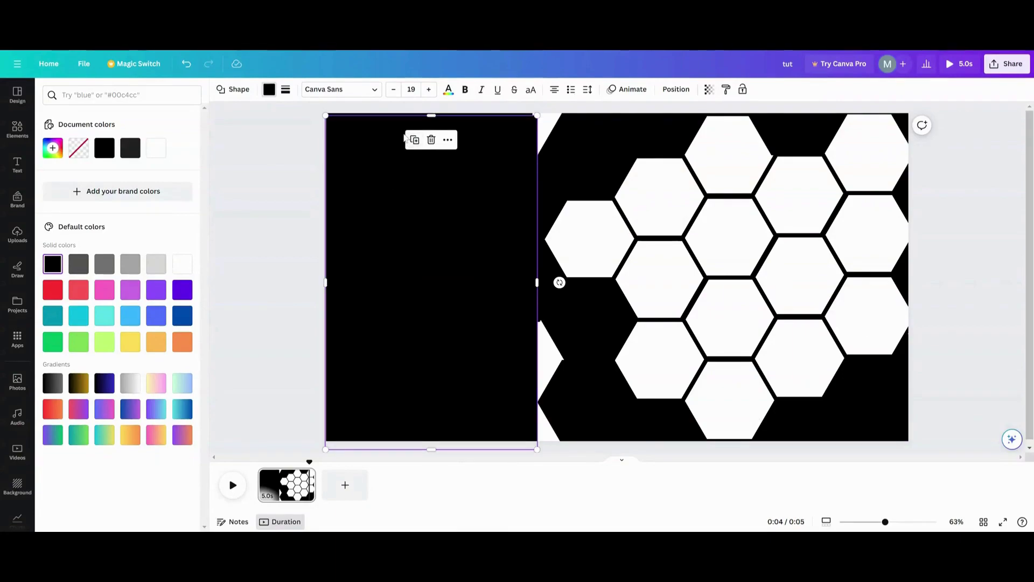
mouse_move(420, 249)
left_mouse_down()
mouse_move(431, 224)
mouse_move(434, 236)
left_mouse_up()
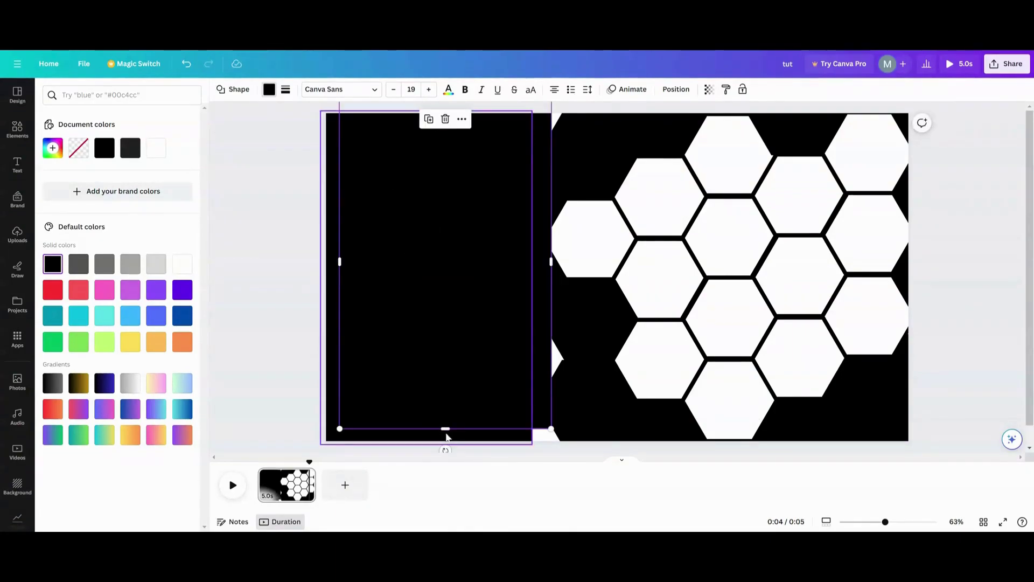
left_click_drag(445, 427, 485, 143)
left_click_drag(417, 188, 461, 376)
left_click_drag(493, 409, 493, 451)
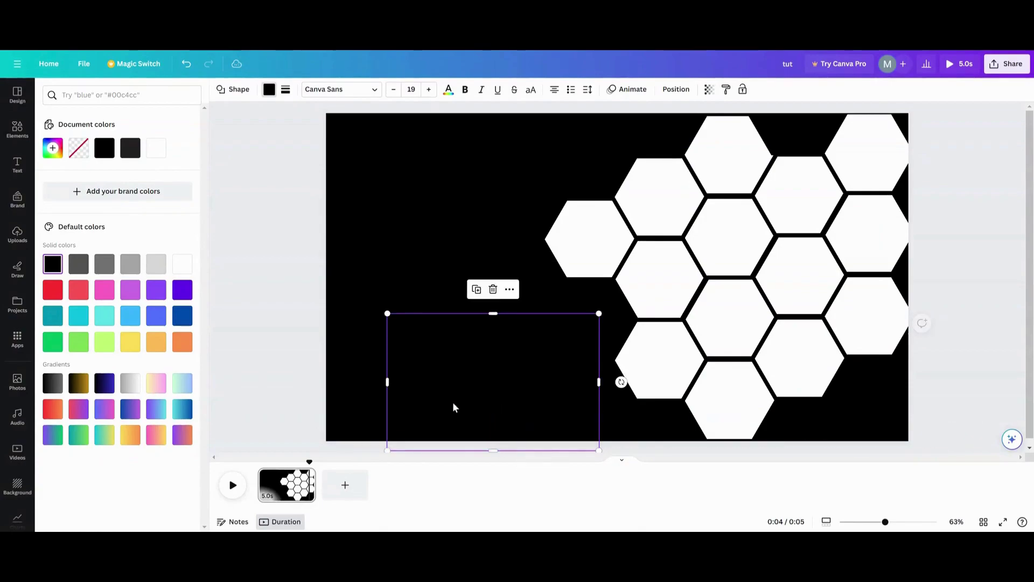
- Select all the hexagons and black shapes on the page and group them
left_click(783, 138)
key("Escape")
left_click(798, 132)
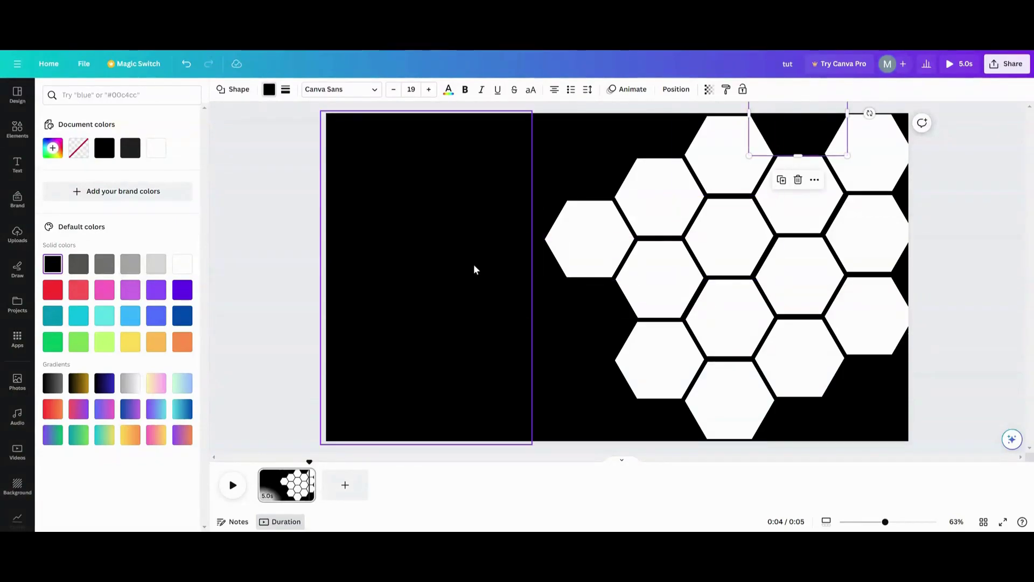
left_click_drag(283, 108, 983, 450)
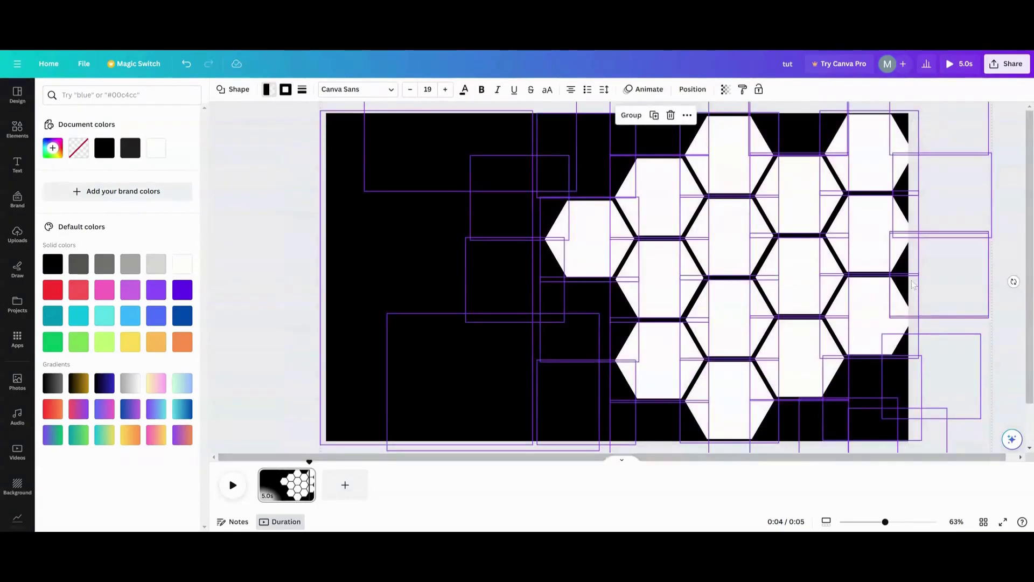
left_click(631, 115)
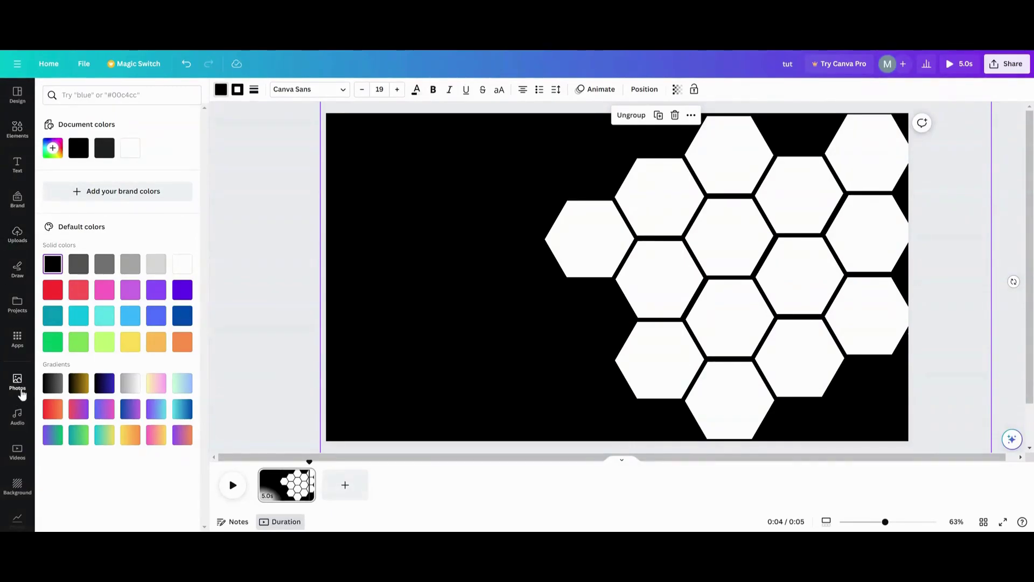
- Add the recently used photo of a woman holding a taco to the page
left_click(17, 383)
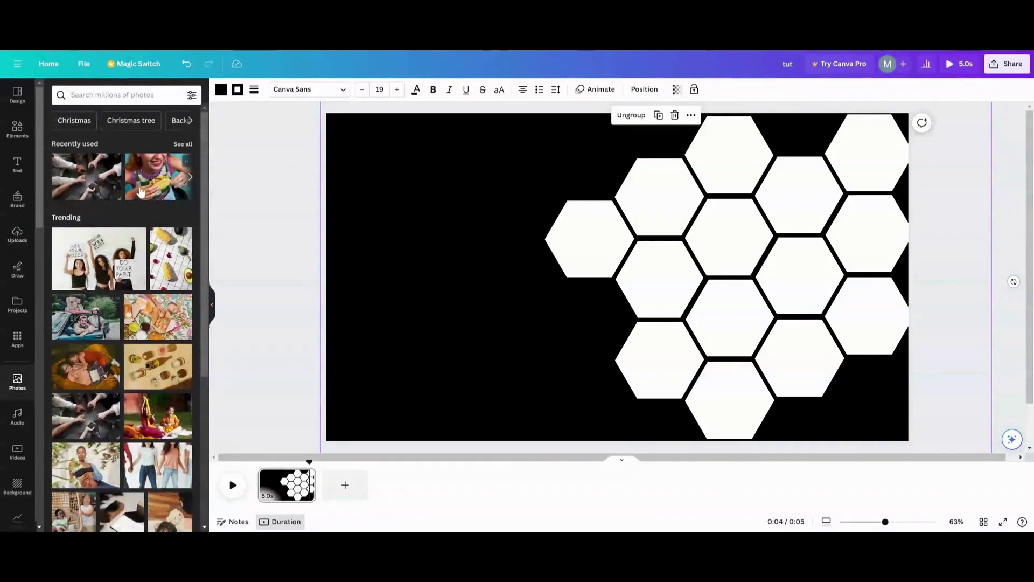
left_click(141, 192)
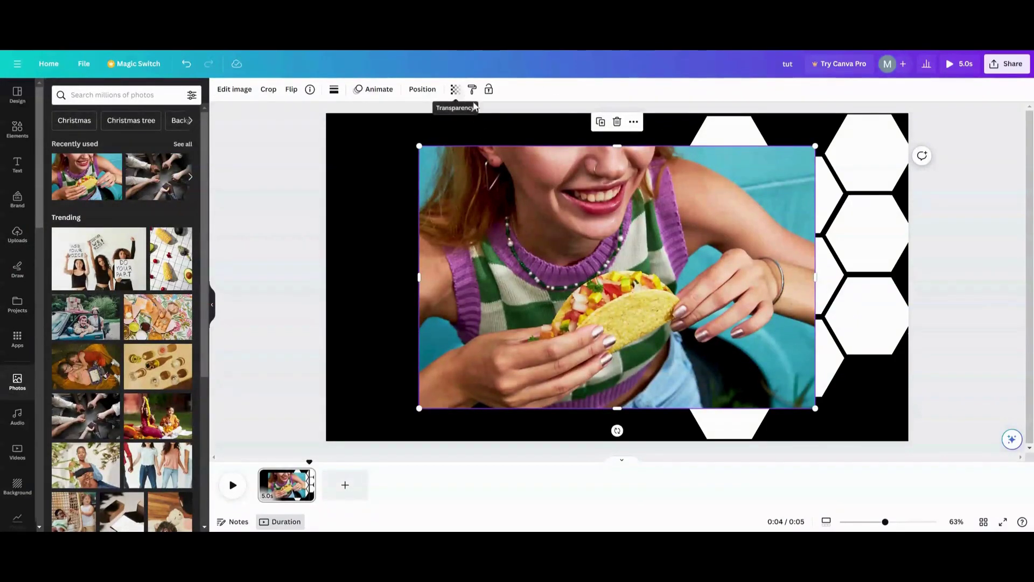
- Try the taco photo as the page background and detach it from the background again
left_click(633, 121)
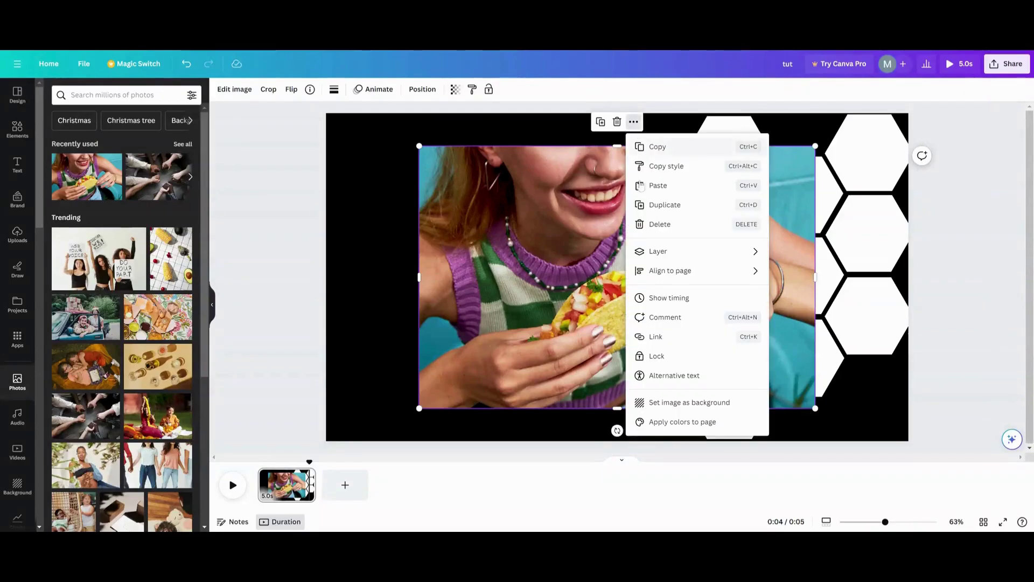
left_click(670, 404)
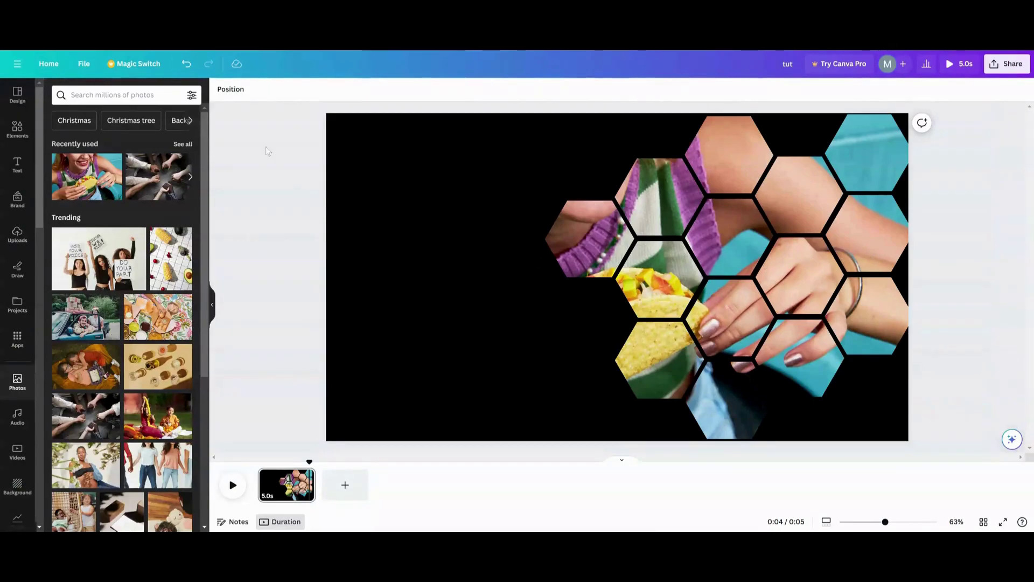
left_click(228, 93)
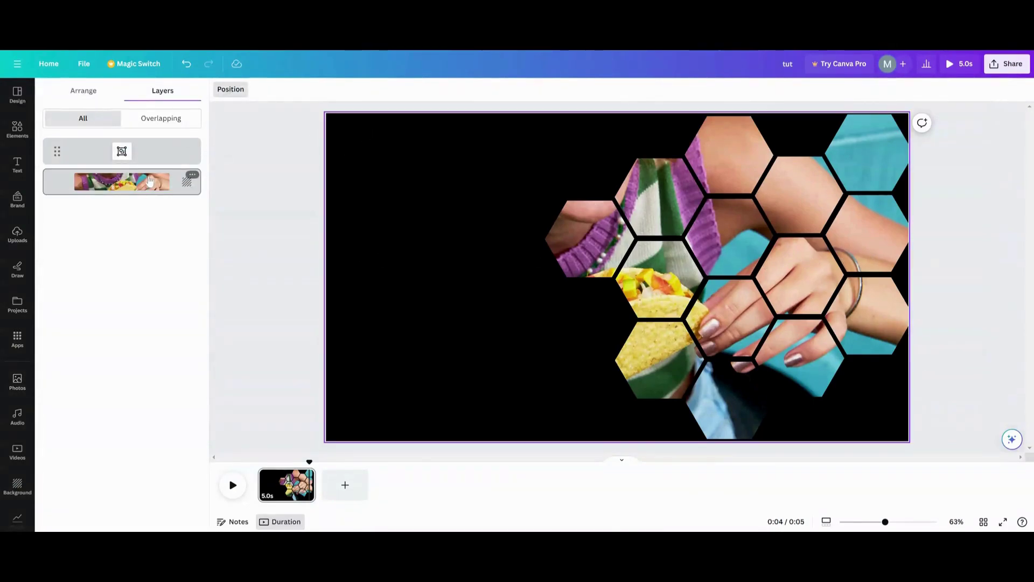
left_click(610, 148)
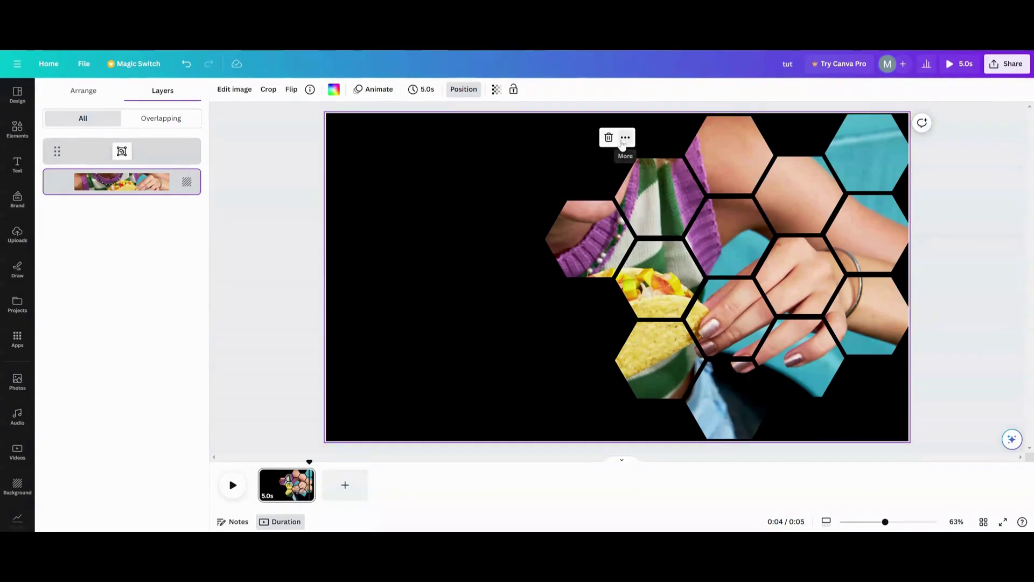
left_click(625, 137)
left_click(670, 273)
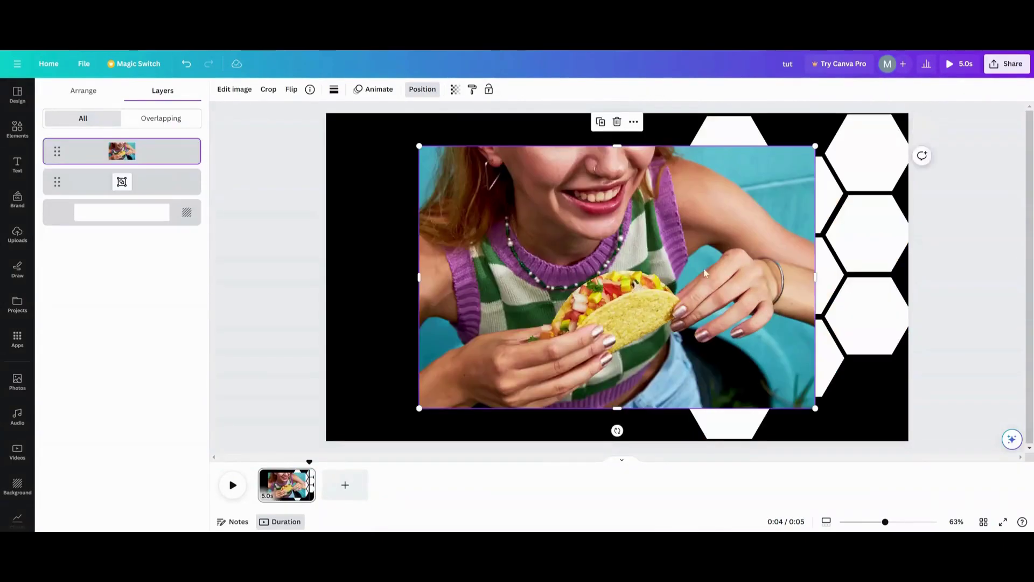
- Move and enlarge the taco photo to cover the whole honeycomb, and place its layer behind the grouped shapes
left_click_drag(620, 260, 776, 222)
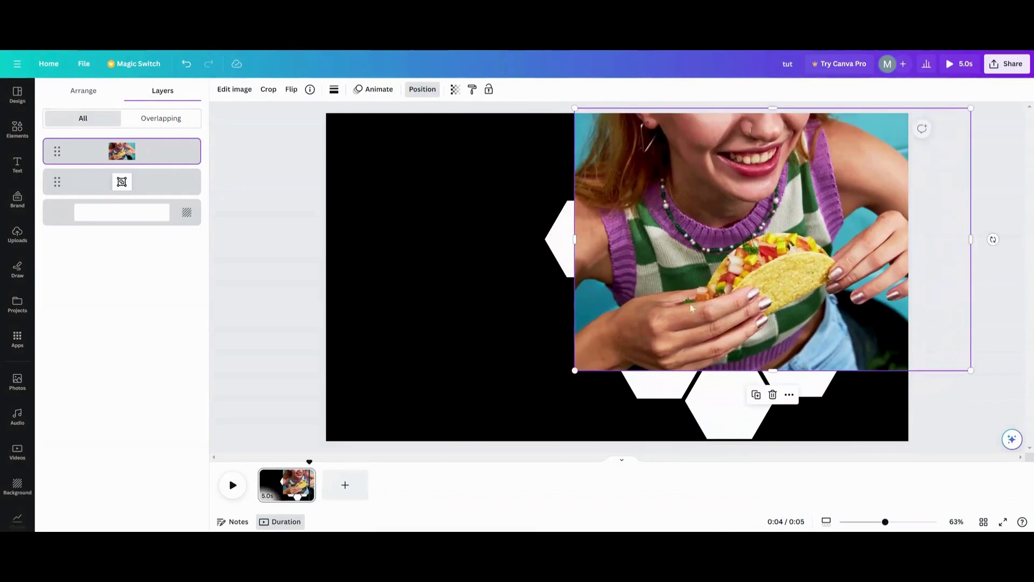
left_click_drag(574, 371, 479, 482)
left_click_drag(936, 275, 979, 275)
left_click_drag(145, 160, 132, 201)
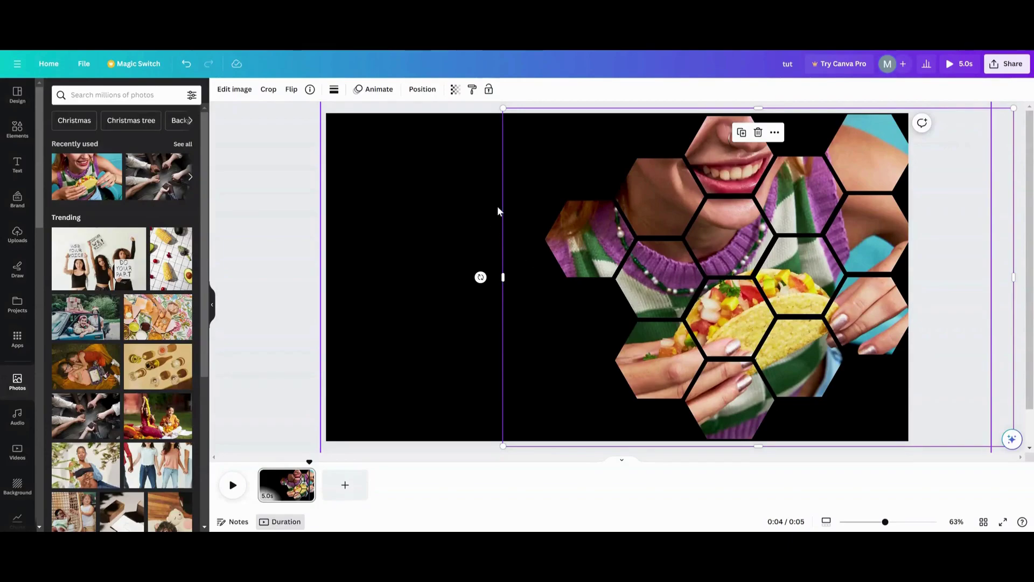
left_click(716, 238)
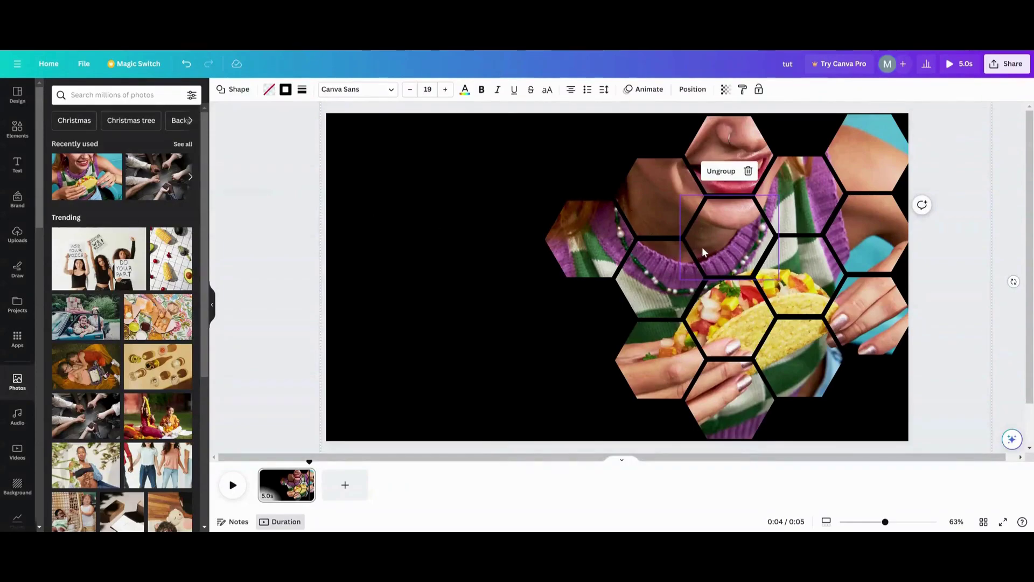
left_click(721, 171)
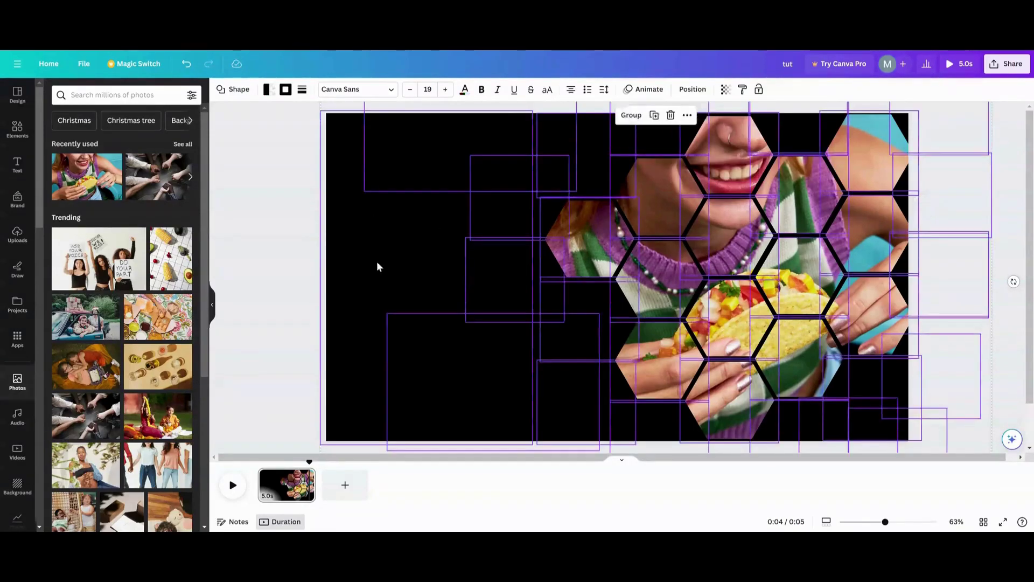
left_click(186, 64)
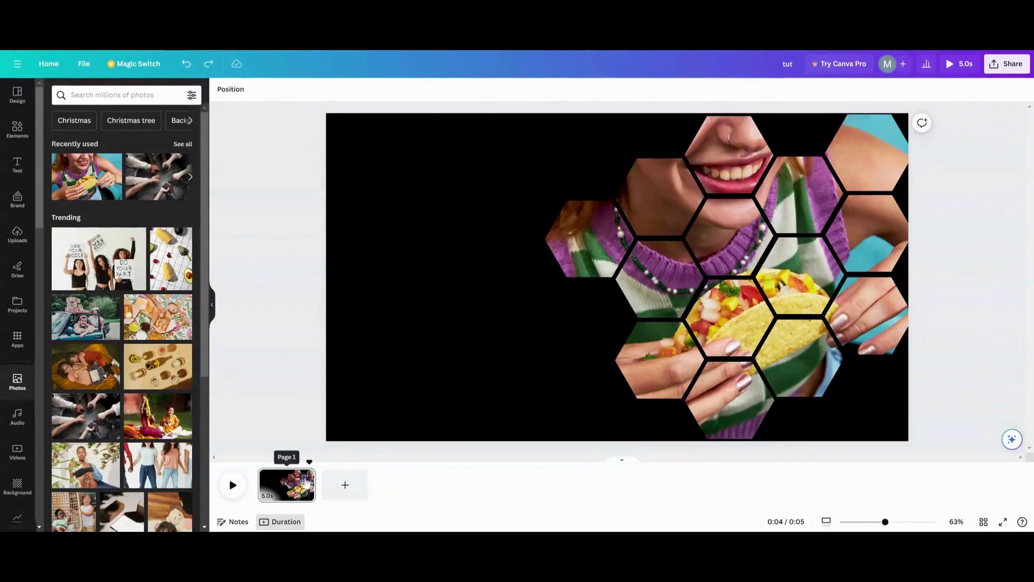
- Duplicate the page and ungroup the honeycomb shapes on the copy
left_click(305, 479)
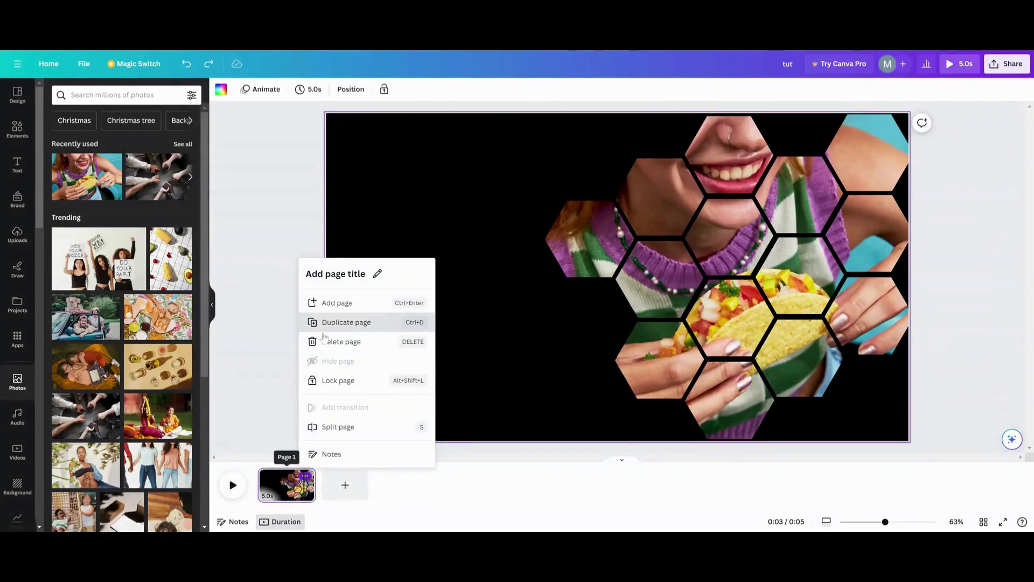
left_click(323, 331)
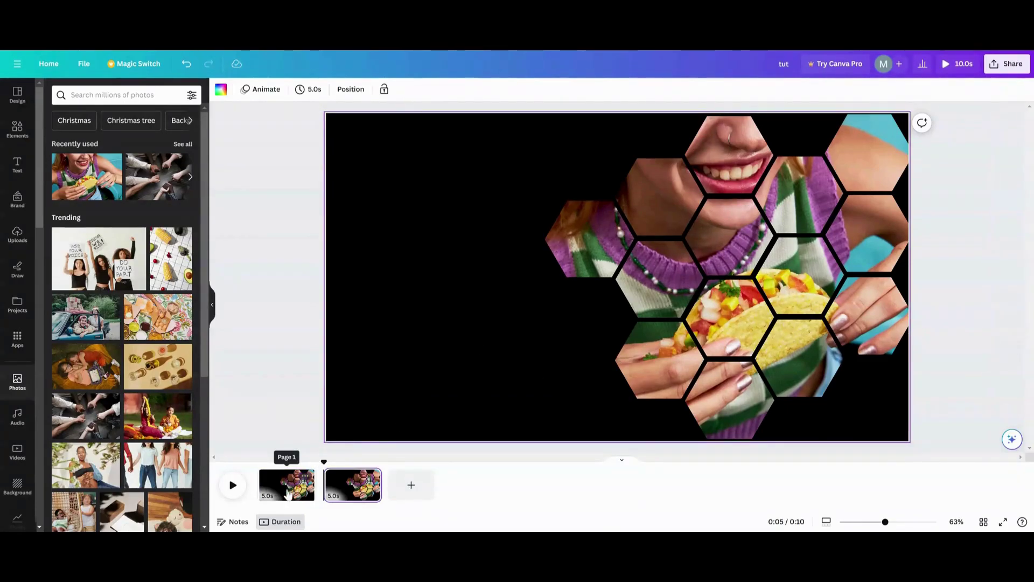
left_click(289, 493)
left_click(358, 488)
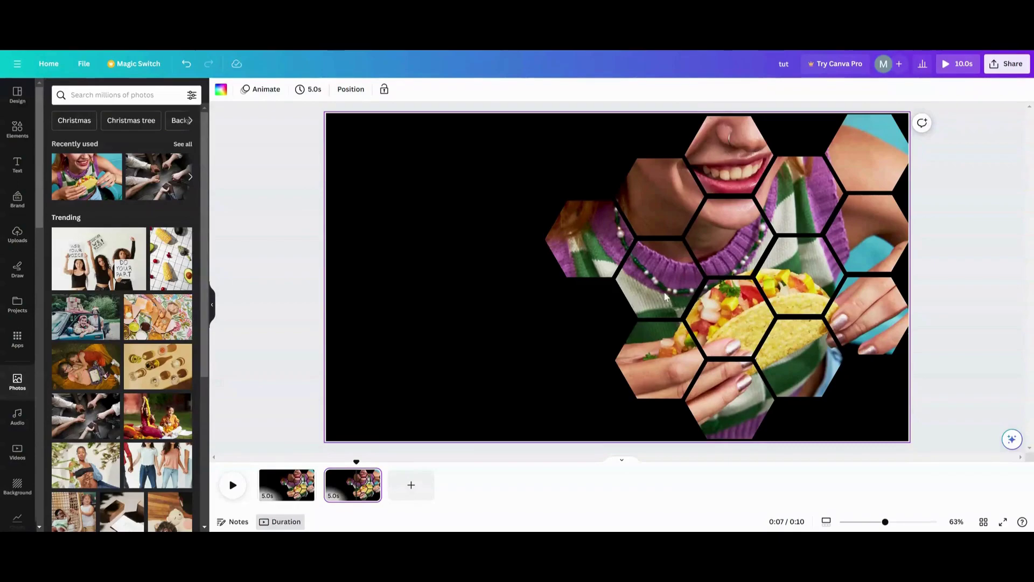
key("ctrl+a")
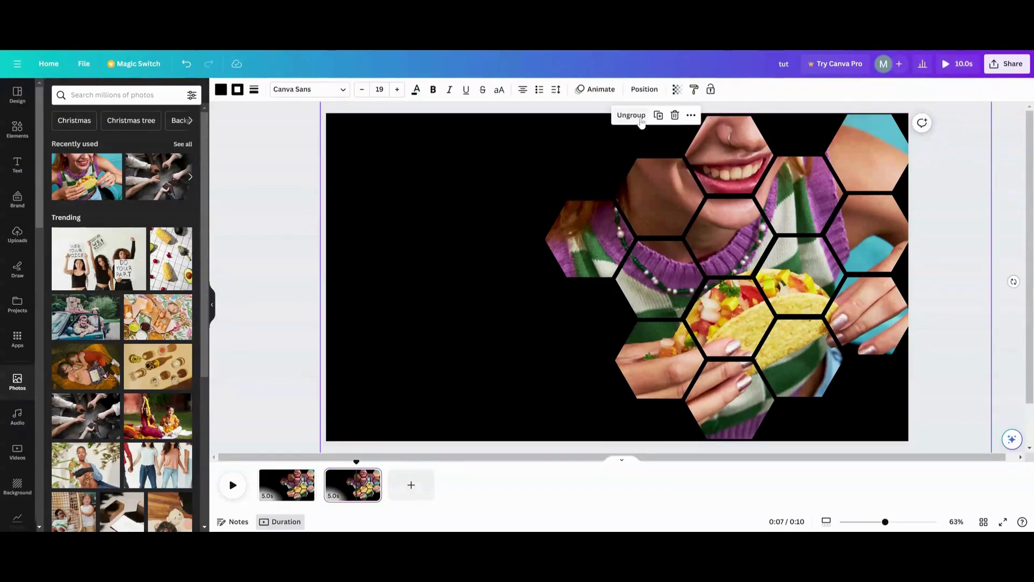
left_click(318, 280)
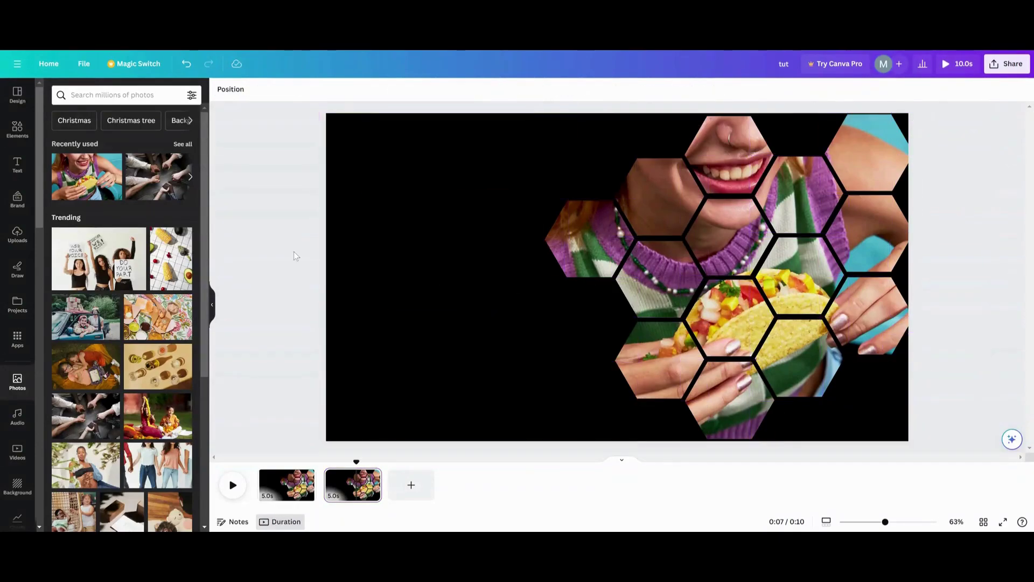
- Duplicate the leftmost hexagon outline into three overlapping copies at the honeycomb's left side, upper middle and right side
left_click(570, 266)
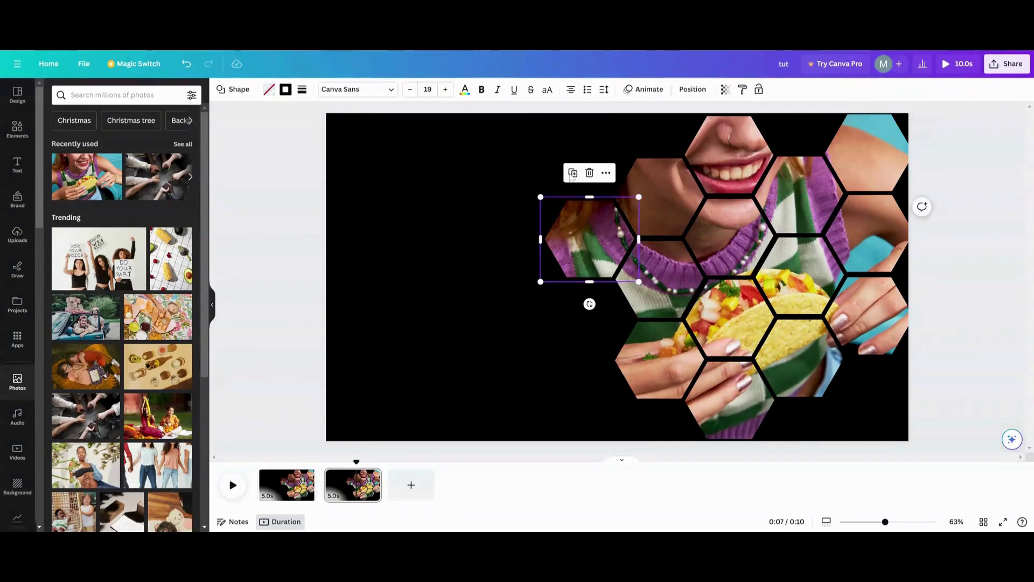
left_click(573, 173)
left_click_drag(576, 247, 599, 238)
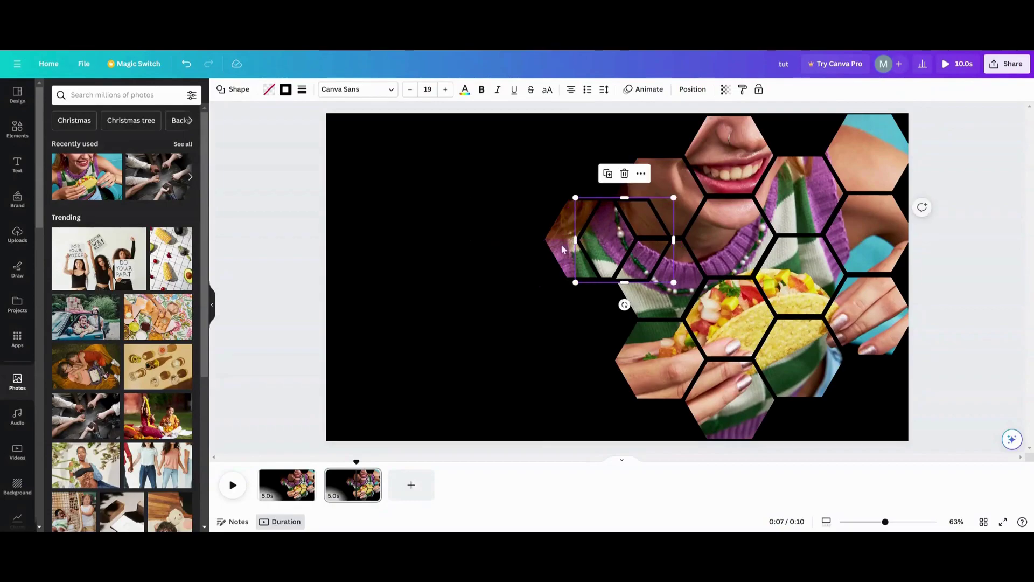
left_click(608, 175)
left_click_drag(654, 243, 727, 196)
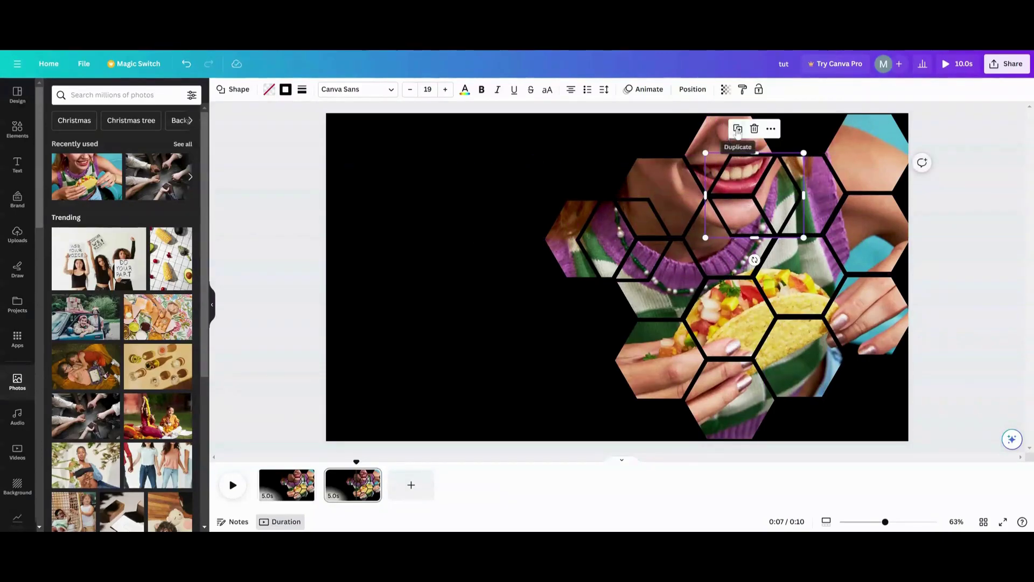
left_click(734, 129)
left_click_drag(869, 172, 833, 276)
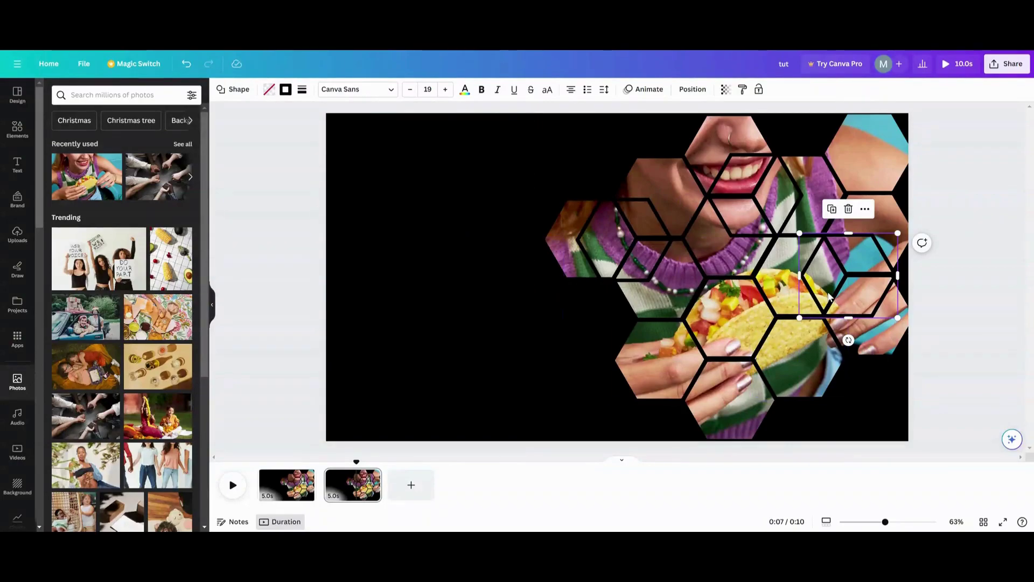
- Fill the small overlap inside the right-hand hexagon copy with black, using the drawing pen at weight 29
left_click(19, 281)
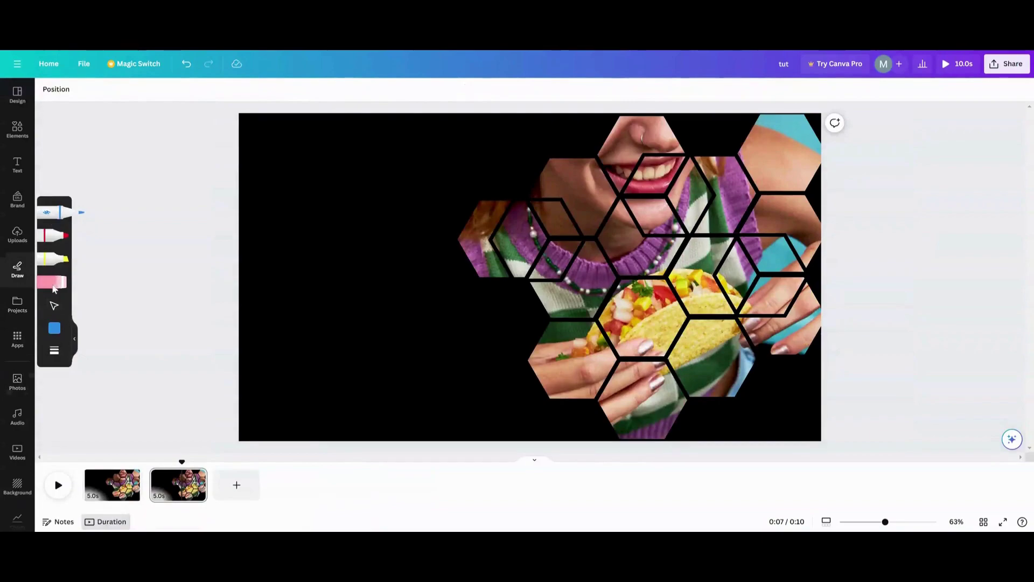
left_click(53, 330)
left_click(124, 339)
left_click(60, 357)
left_click_drag(98, 360, 129, 360)
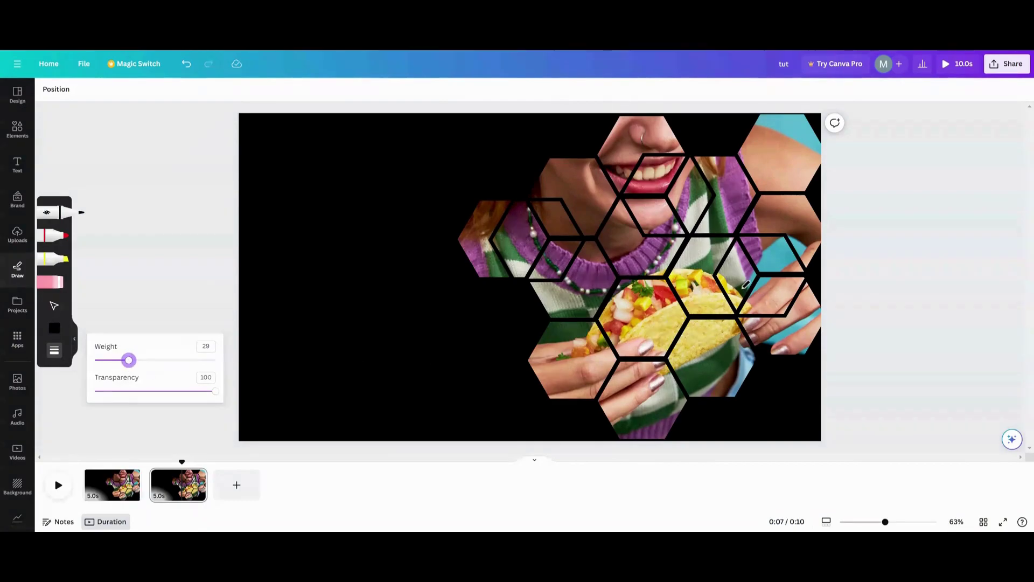
mouse_move(741, 300)
left_mouse_down()
mouse_move(742, 244)
mouse_move(731, 262)
mouse_move(743, 295)
mouse_move(755, 267)
mouse_move(743, 242)
mouse_move(757, 276)
mouse_move(732, 291)
mouse_move(728, 271)
mouse_move(738, 258)
mouse_move(752, 269)
mouse_move(741, 281)
mouse_move(742, 266)
mouse_move(719, 274)
mouse_move(732, 271)
left_mouse_up()
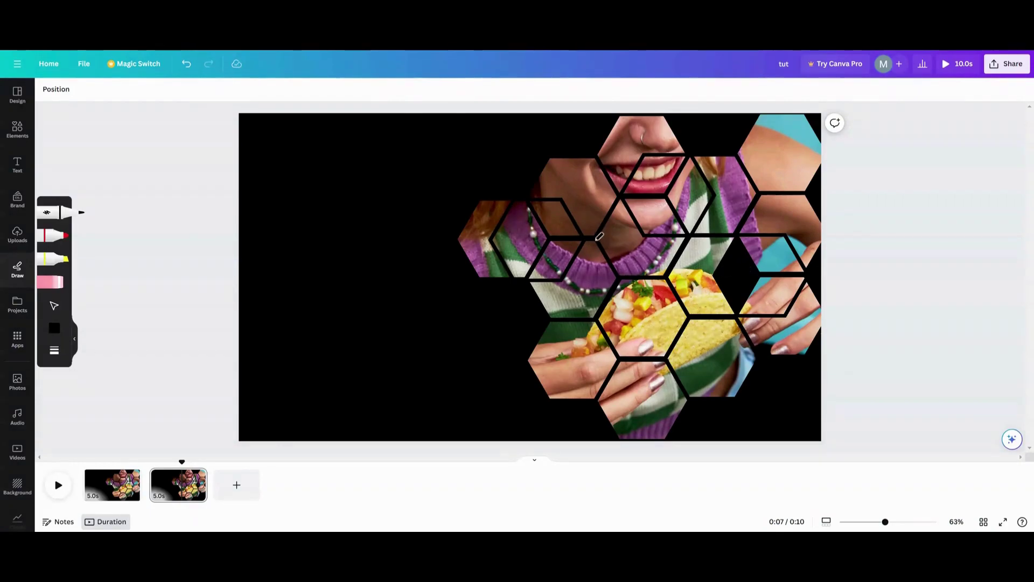
mouse_move(577, 245)
left_mouse_down()
mouse_move(540, 271)
mouse_move(560, 240)
mouse_move(581, 239)
mouse_move(563, 270)
mouse_move(539, 273)
mouse_move(577, 253)
left_mouse_up()
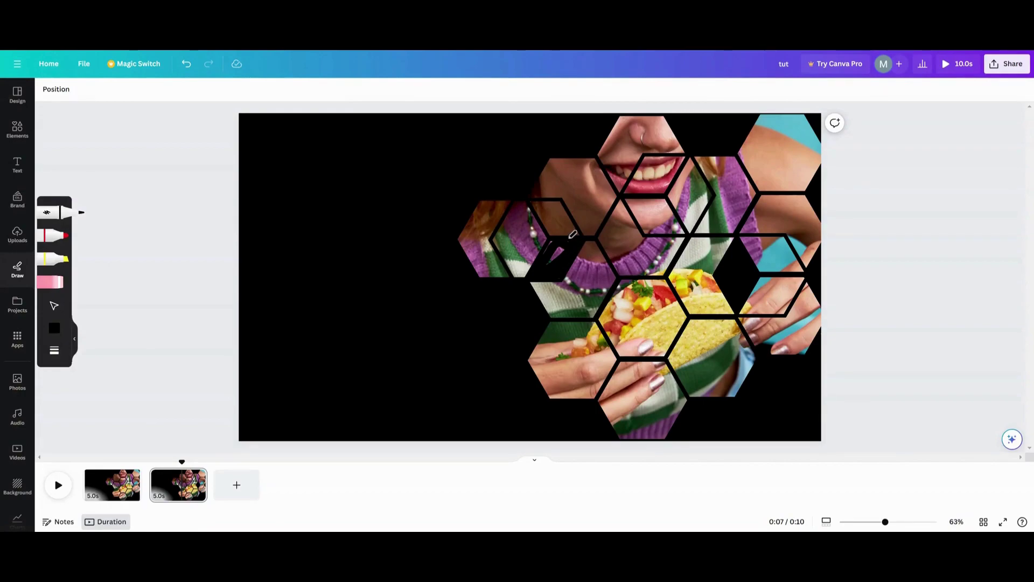
left_click_drag(552, 247, 567, 236)
left_click(187, 64)
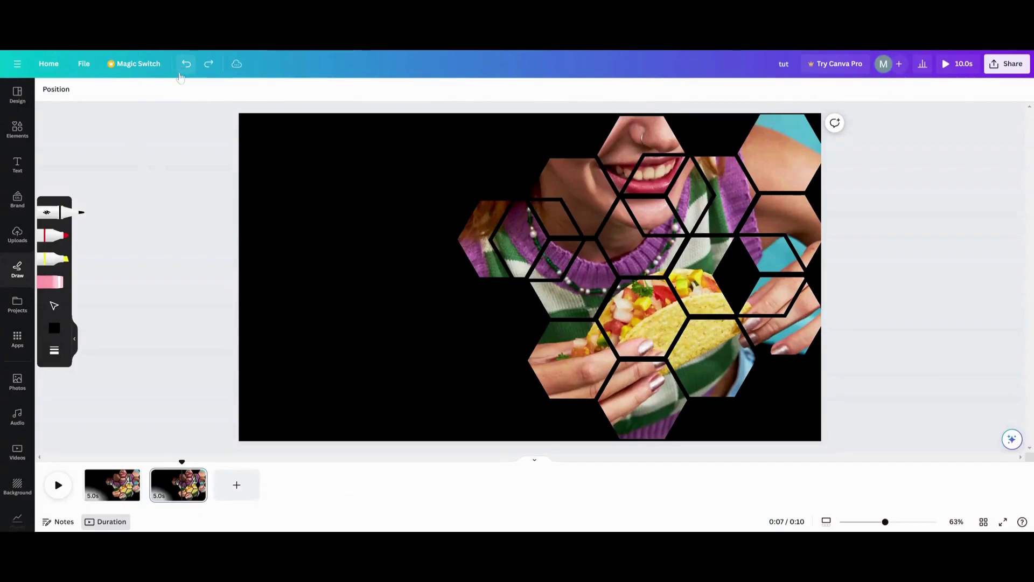
mouse_move(568, 247)
left_mouse_down()
mouse_move(556, 266)
mouse_move(539, 261)
left_mouse_up()
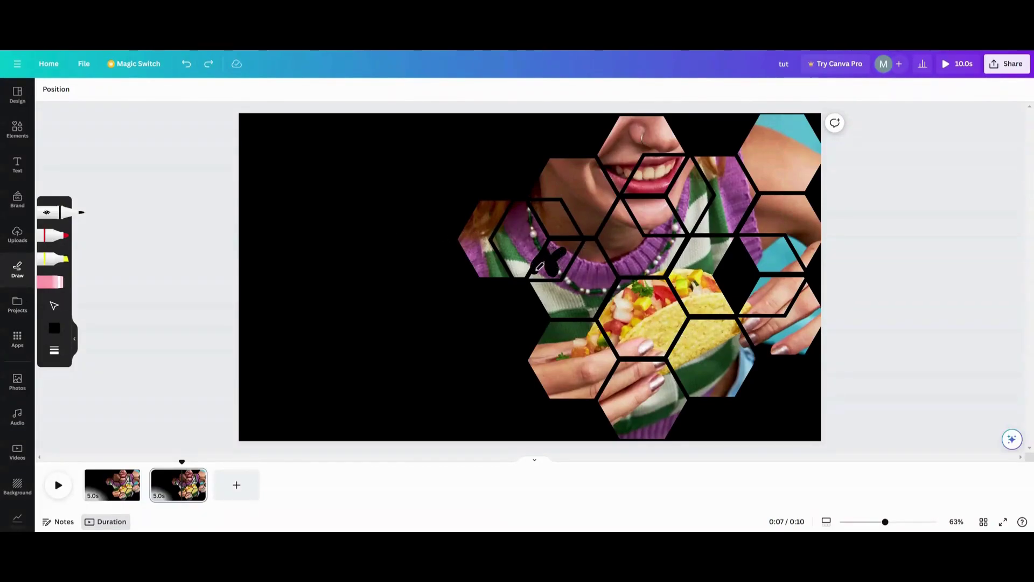
left_click(186, 64)
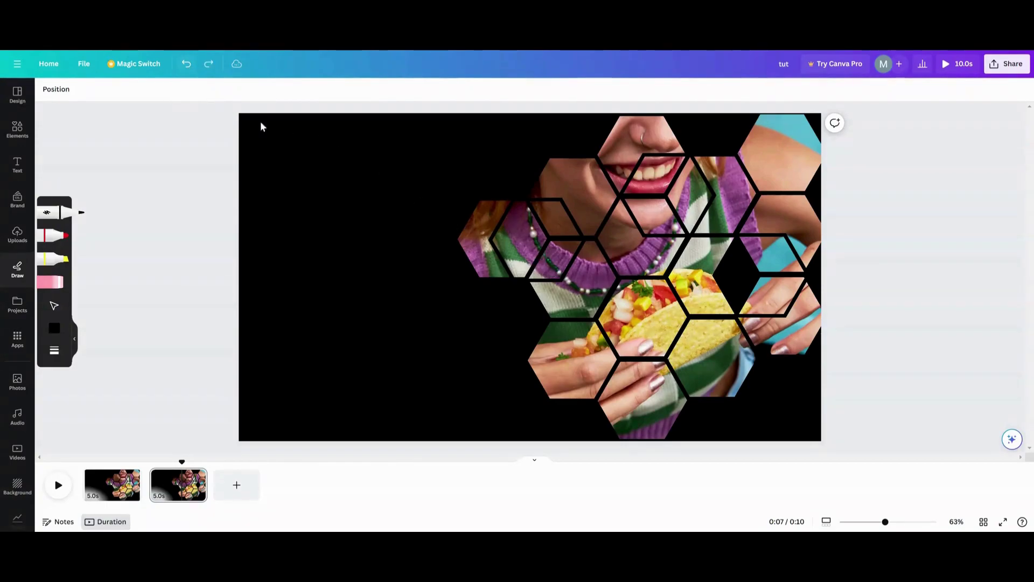
- Fill the small overlap inside the left-hand hexagon copy with black using the drawing pen
left_click_drag(559, 259, 549, 267)
mouse_move(542, 268)
left_mouse_down()
mouse_move(582, 237)
mouse_move(552, 267)
mouse_move(561, 270)
mouse_move(556, 261)
mouse_move(575, 250)
mouse_move(570, 260)
mouse_move(563, 236)
mouse_move(572, 240)
mouse_move(552, 238)
mouse_move(552, 258)
mouse_move(567, 248)
mouse_move(556, 263)
mouse_move(576, 244)
mouse_move(551, 272)
left_mouse_up()
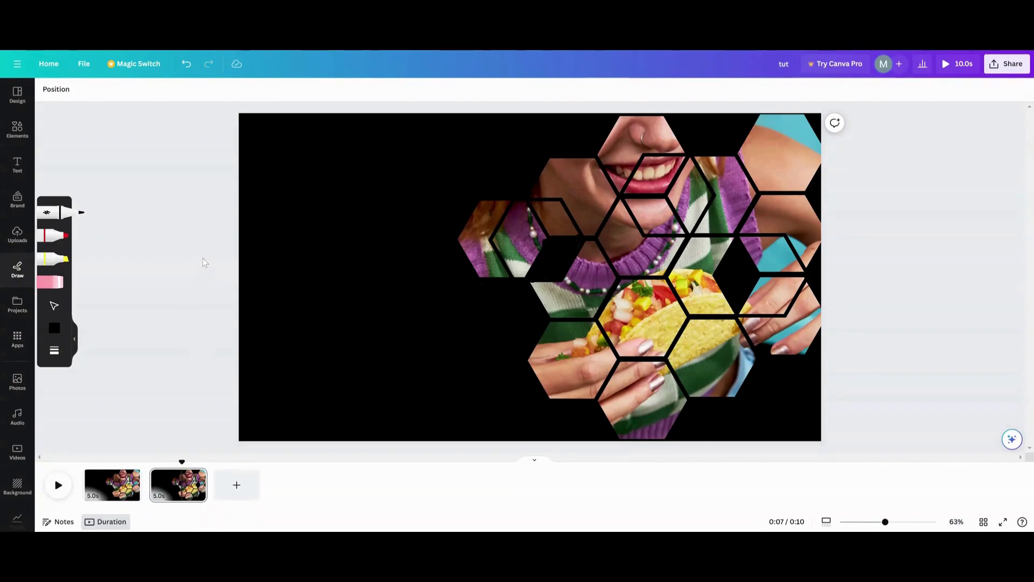
- Group all shapes, hexagon outlines and black pen fills on the second page, leaving the taco photo out of the group
mouse_move(209, 120)
left_mouse_down()
mouse_move(226, 139)
mouse_move(871, 450)
left_mouse_up()
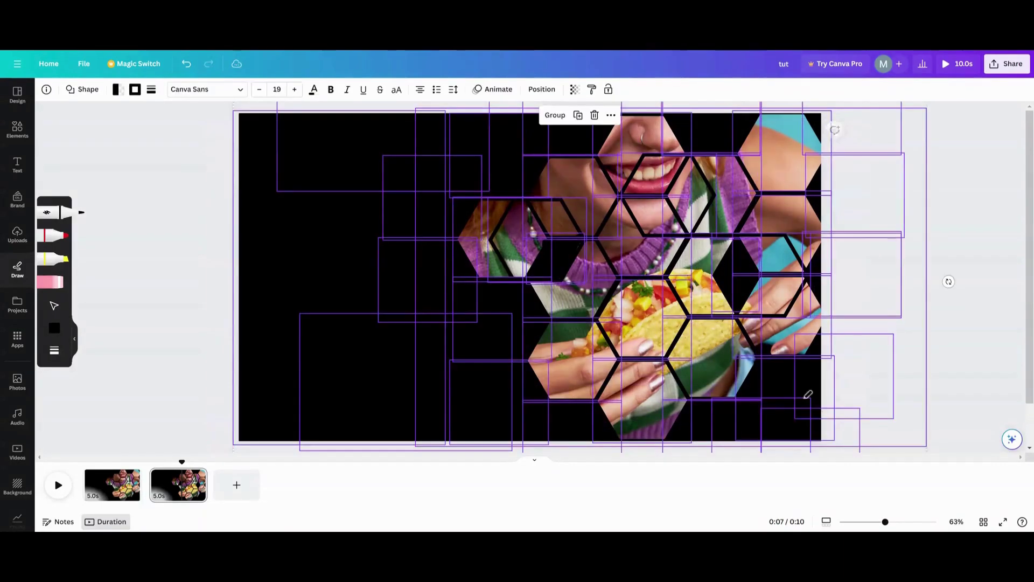
left_click(555, 115)
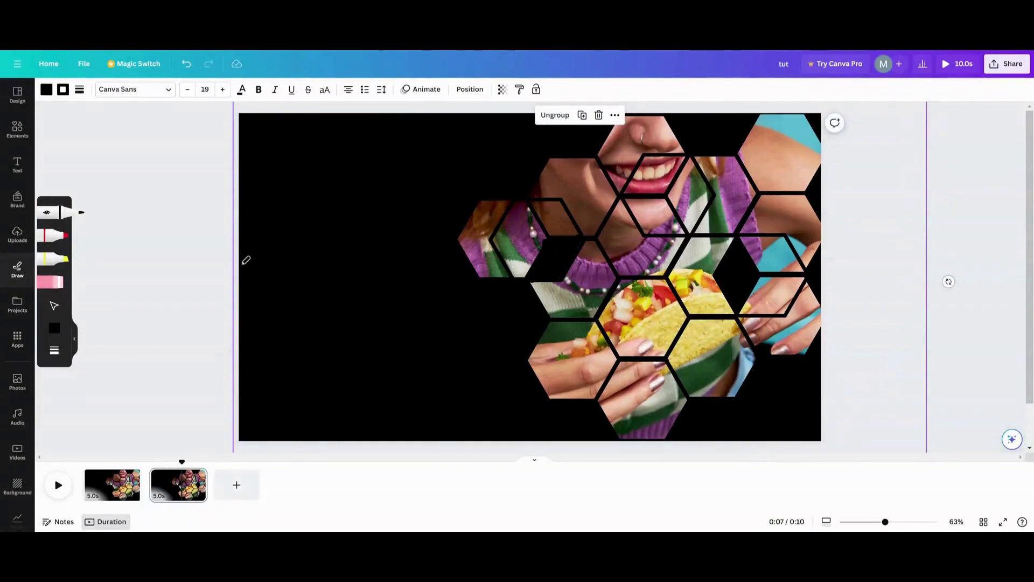
left_click(469, 89)
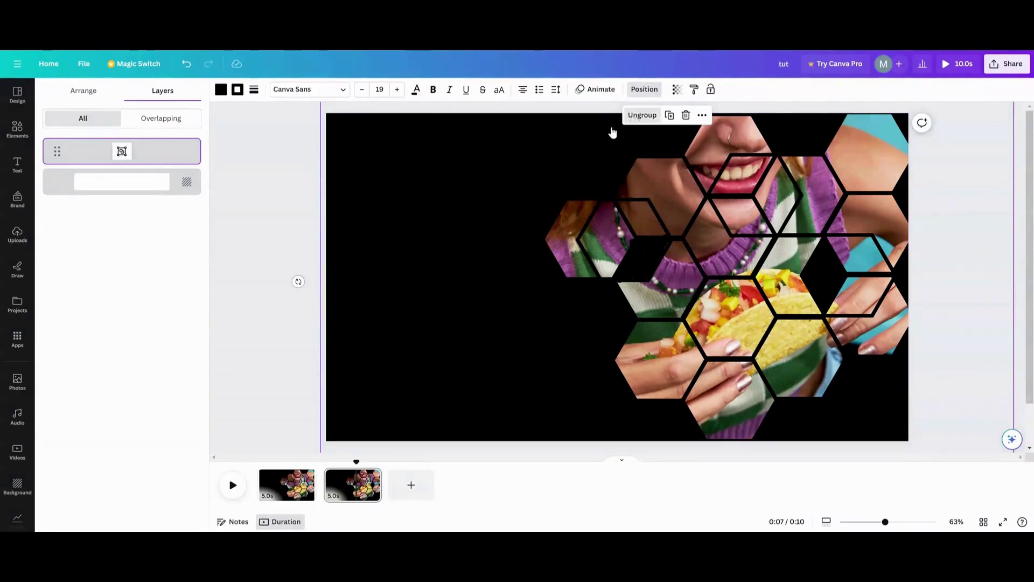
left_click(642, 115)
scroll(270, 259, "down", 1)
scroll(296, 231, "up", 1)
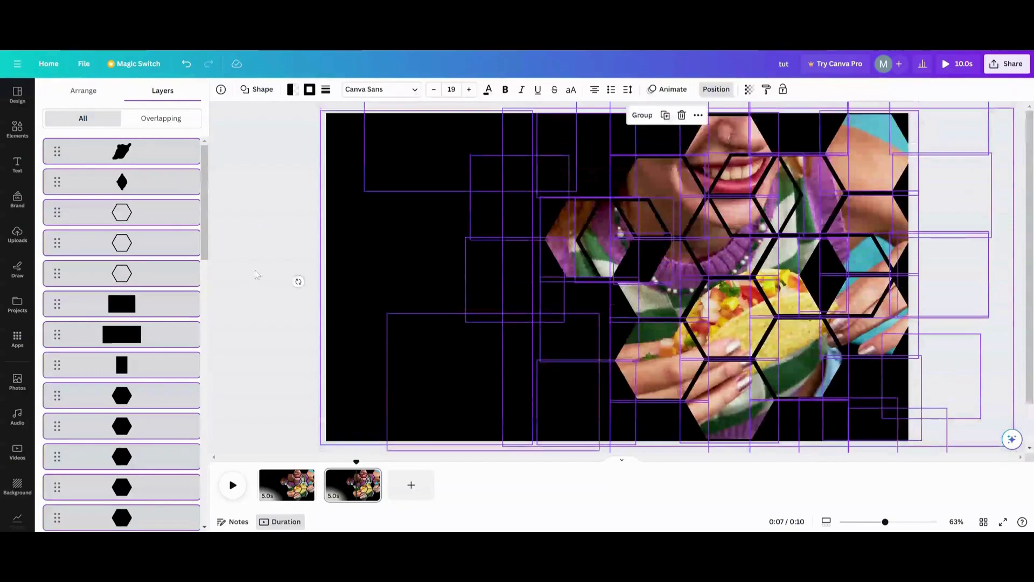
scroll(179, 311, "down", 6)
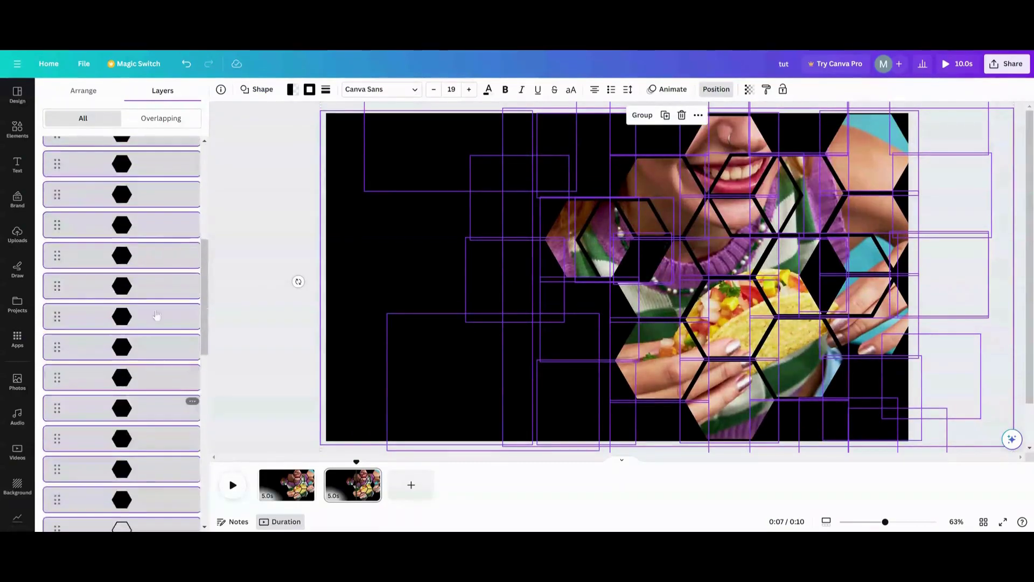
scroll(125, 345, "down", 10)
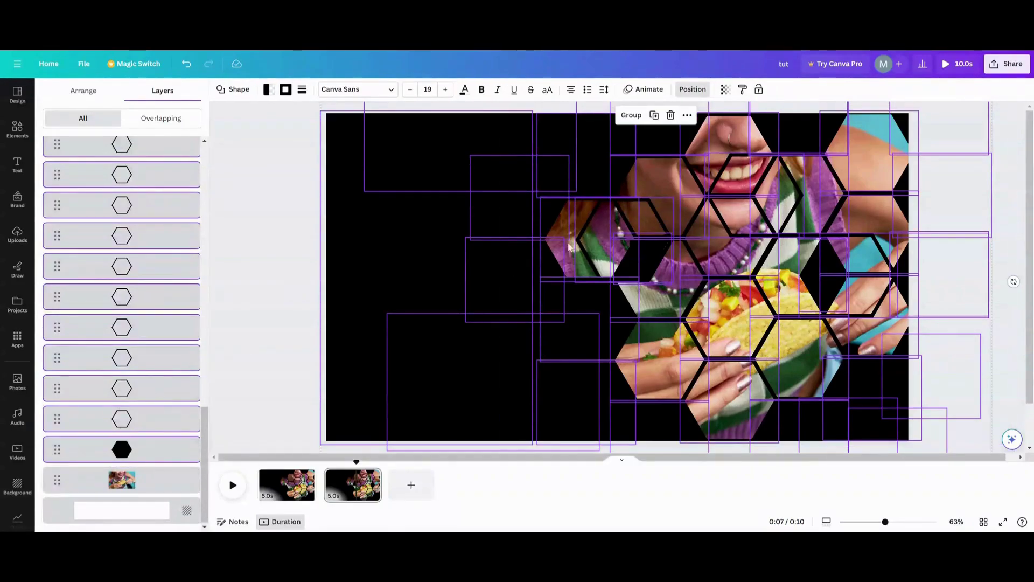
left_click(631, 115)
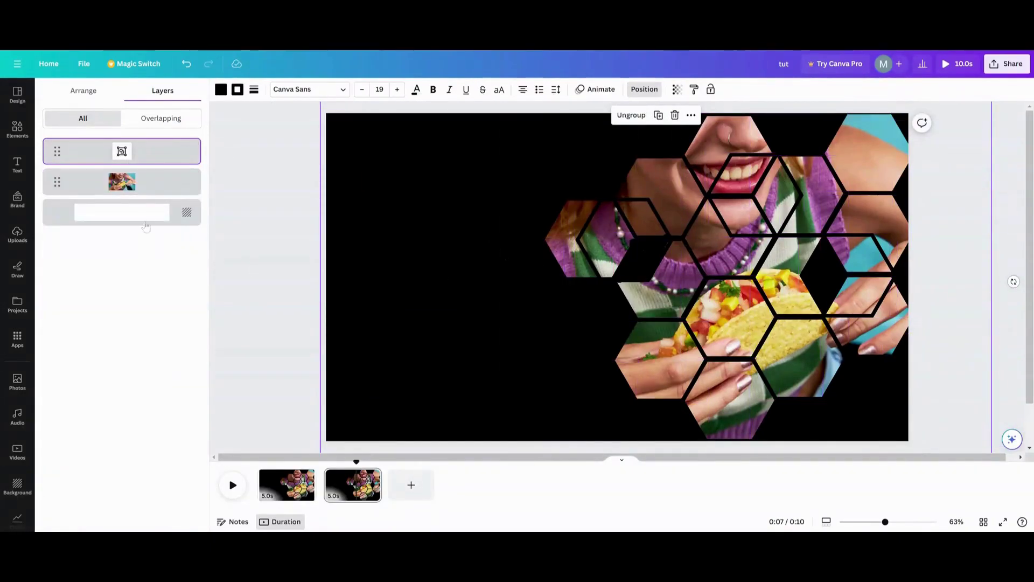
- Delete the taco photo from the second page and add the photo of a green wall with climbing vines
left_click(161, 186)
left_click(758, 132)
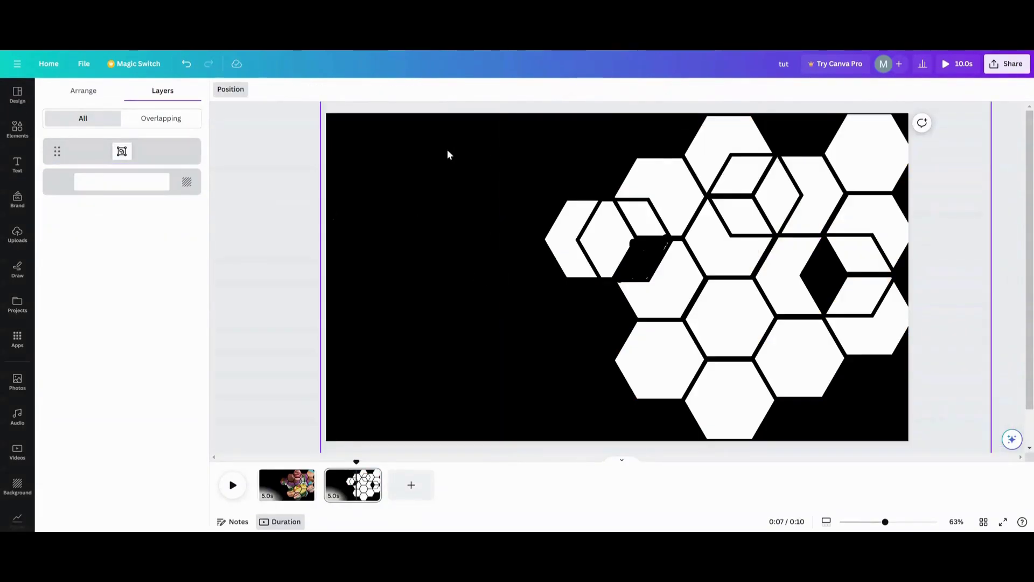
left_click(6, 285)
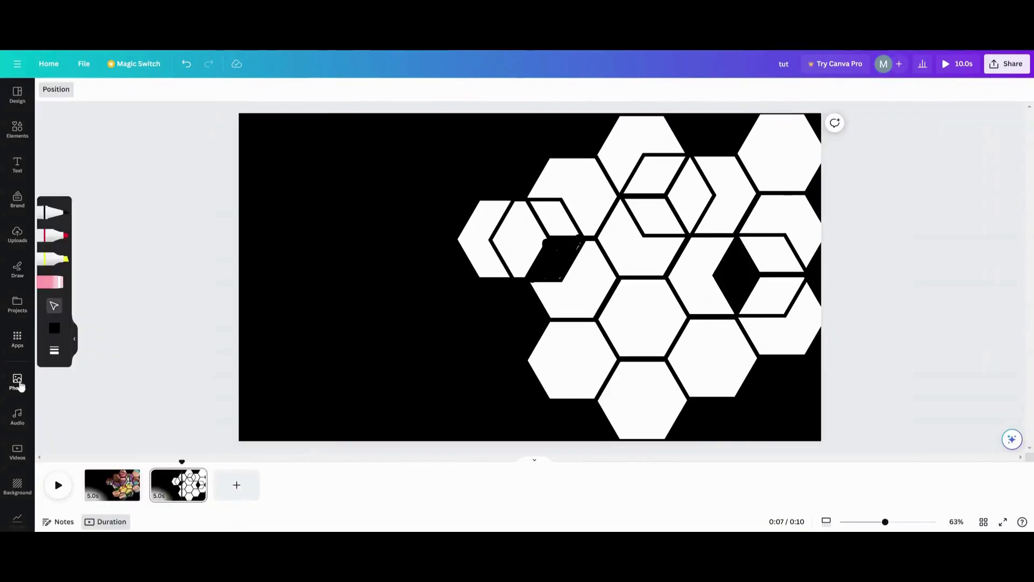
left_click(17, 381)
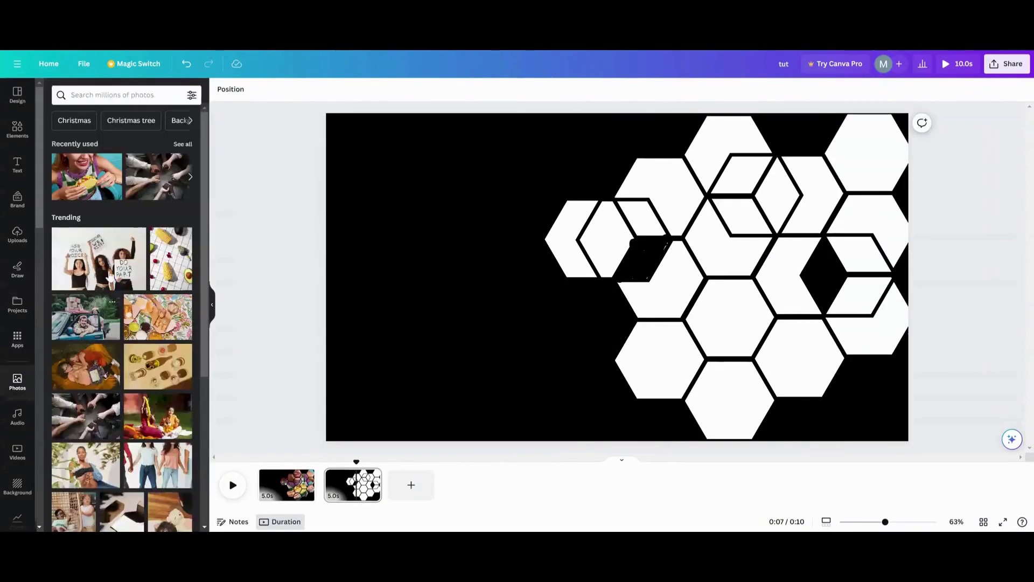
scroll(155, 259, "down", 5)
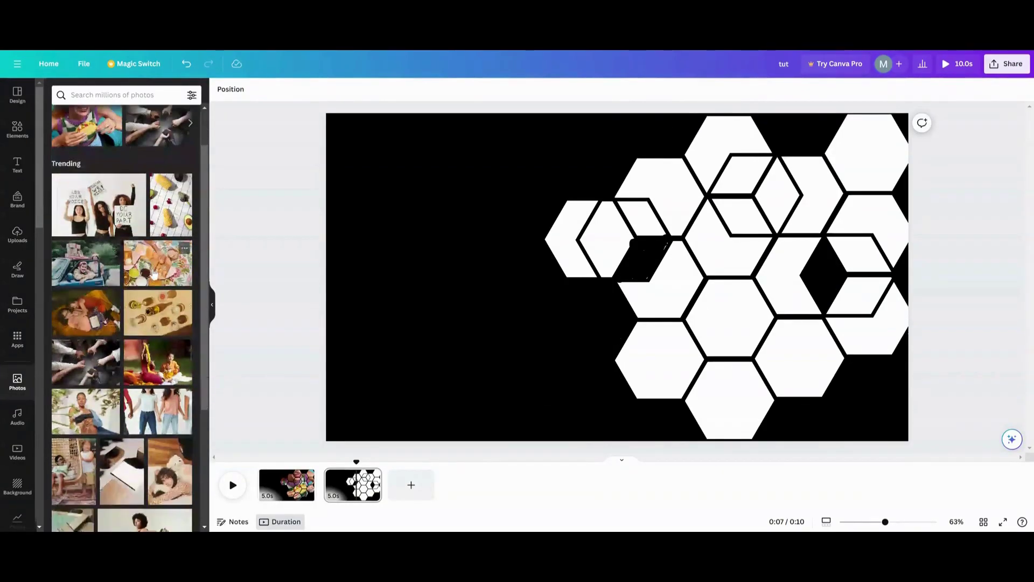
scroll(149, 290, "down", 3)
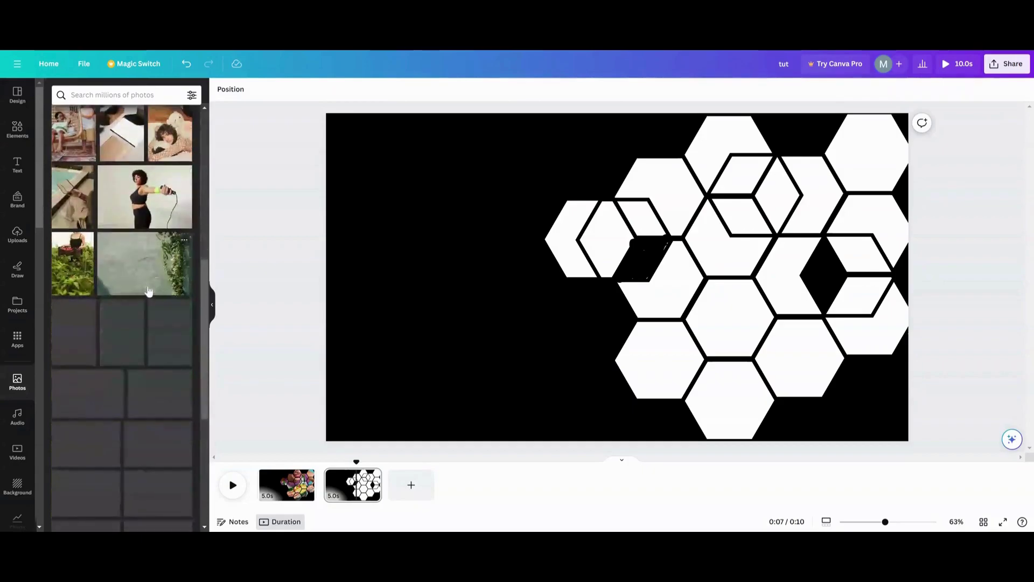
left_click(148, 291)
- Move and enlarge the wall photo to cover the honeycomb, and place its layer behind the grouped shapes
left_click_drag(558, 286, 644, 254)
left_click_drag(898, 375, 931, 397)
left_click_drag(505, 397, 429, 447)
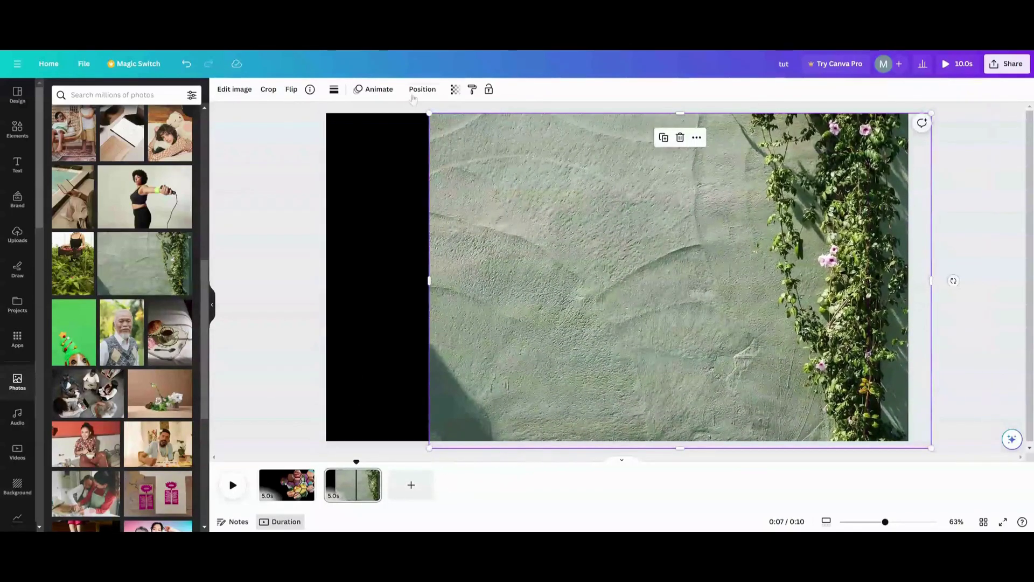
left_click(419, 90)
left_click_drag(134, 152, 124, 188)
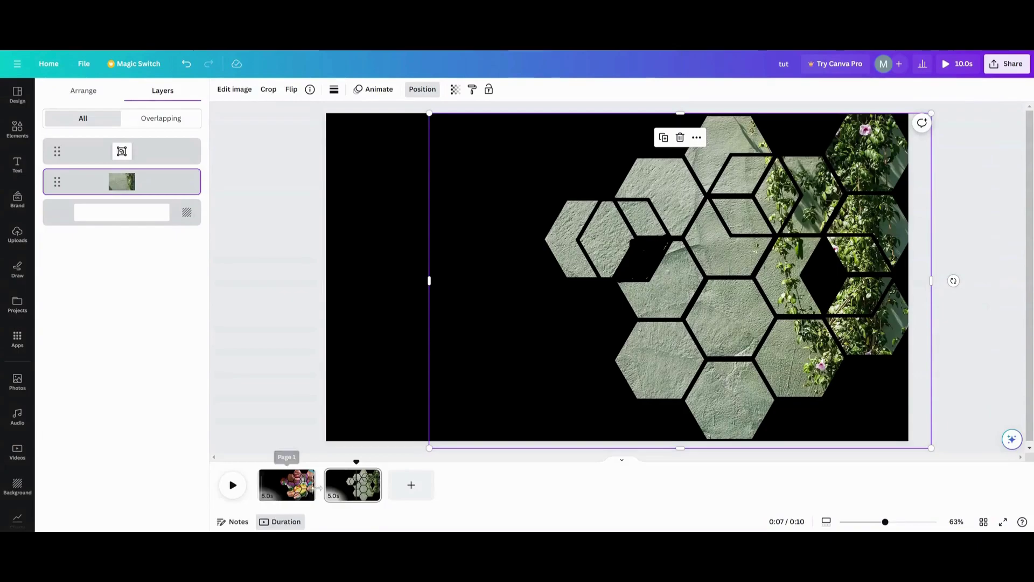
- Add a Match & Move transition between the two pages, set its duration to 2.5 seconds and play it back
left_click(322, 488)
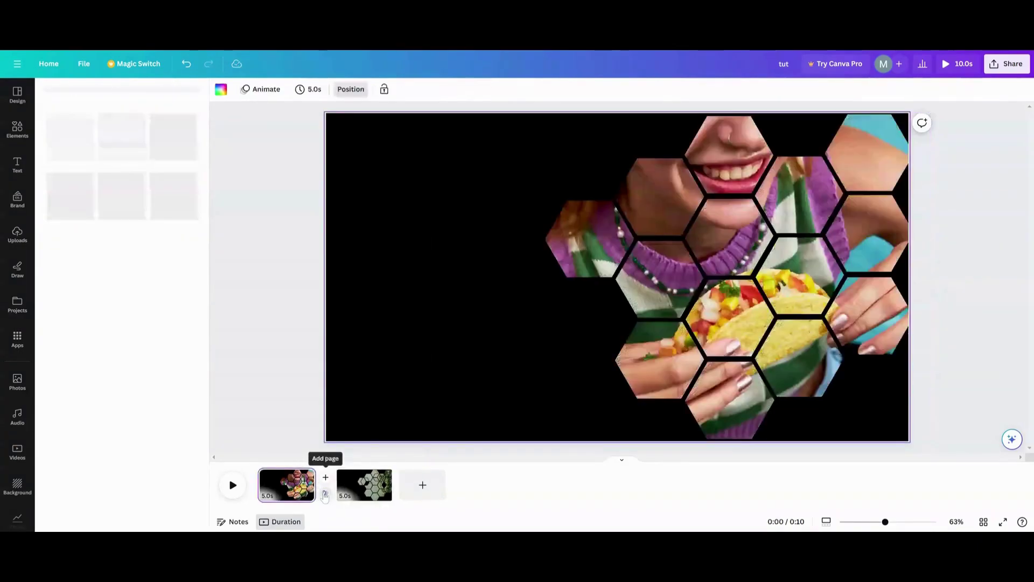
left_click(69, 256)
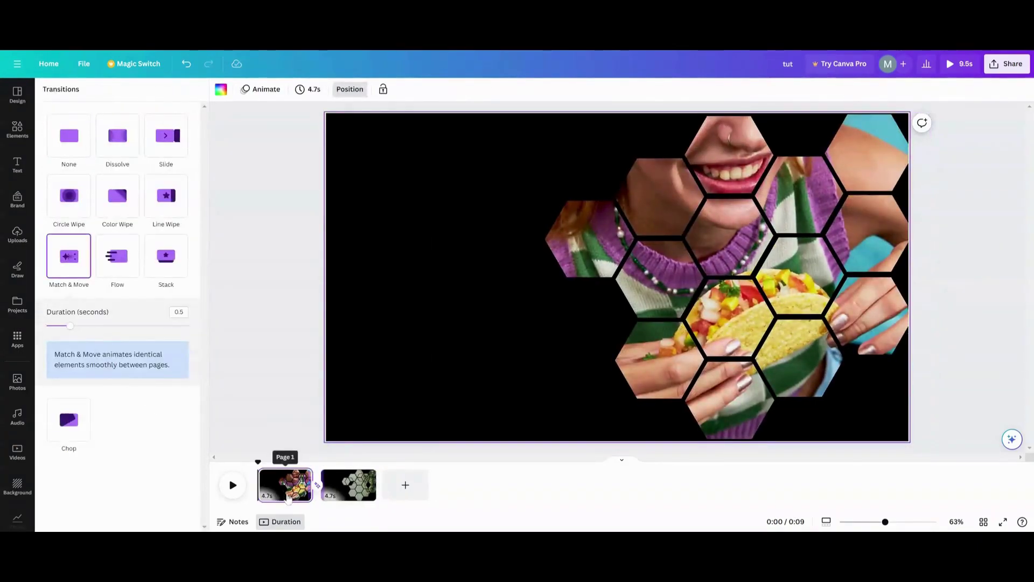
left_click_drag(70, 325, 188, 325)
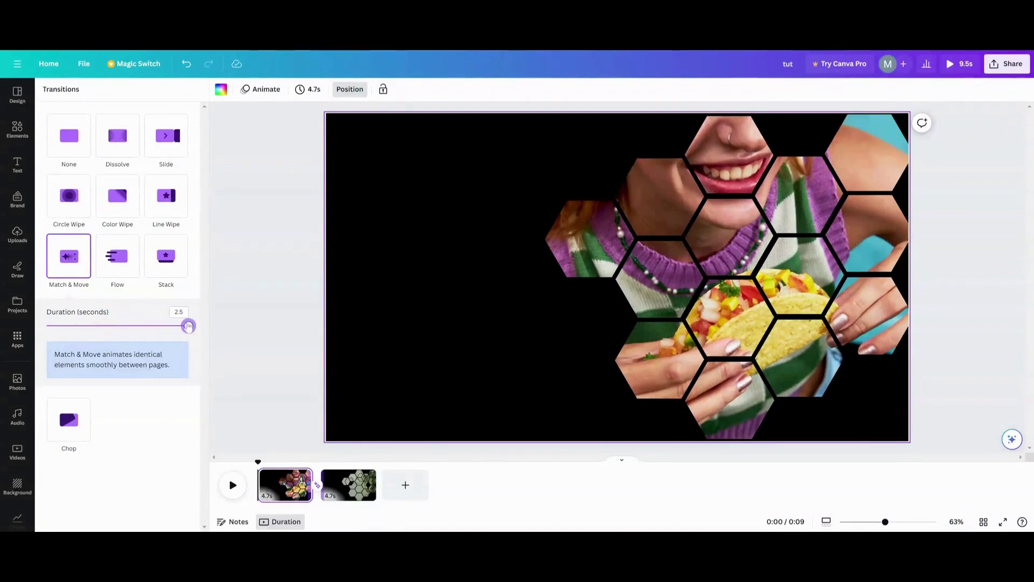
left_click(233, 487)
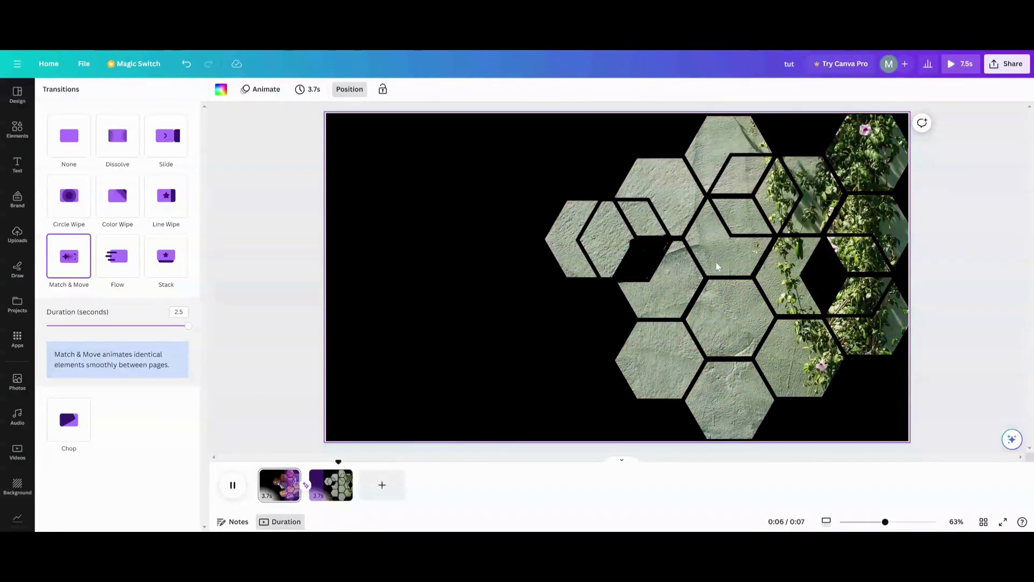
- Tilt the grouped honeycomb mask on the second page counterclockwise and enlarge it well beyond the page edges
left_click(525, 305)
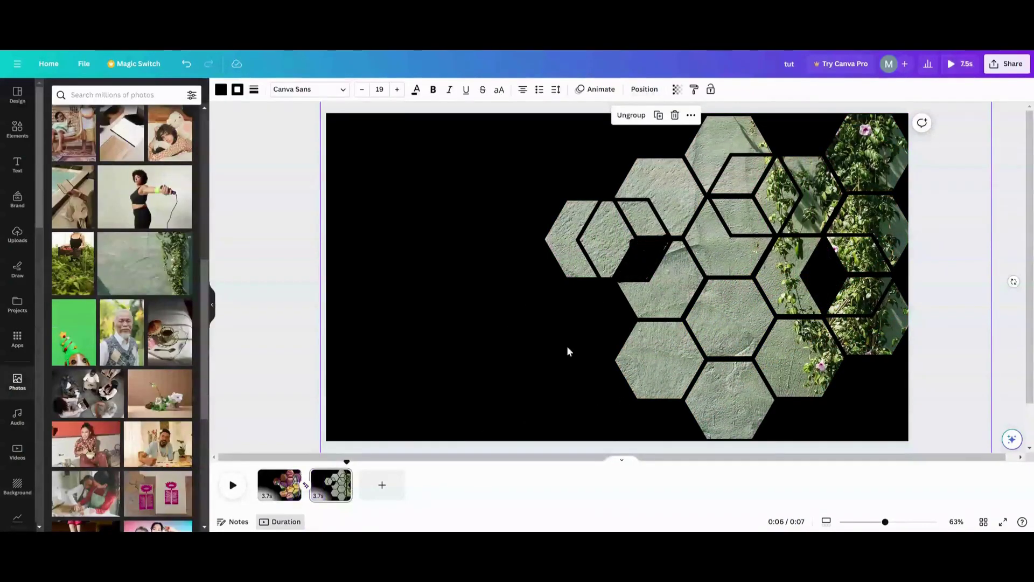
left_click_drag(885, 521, 859, 521)
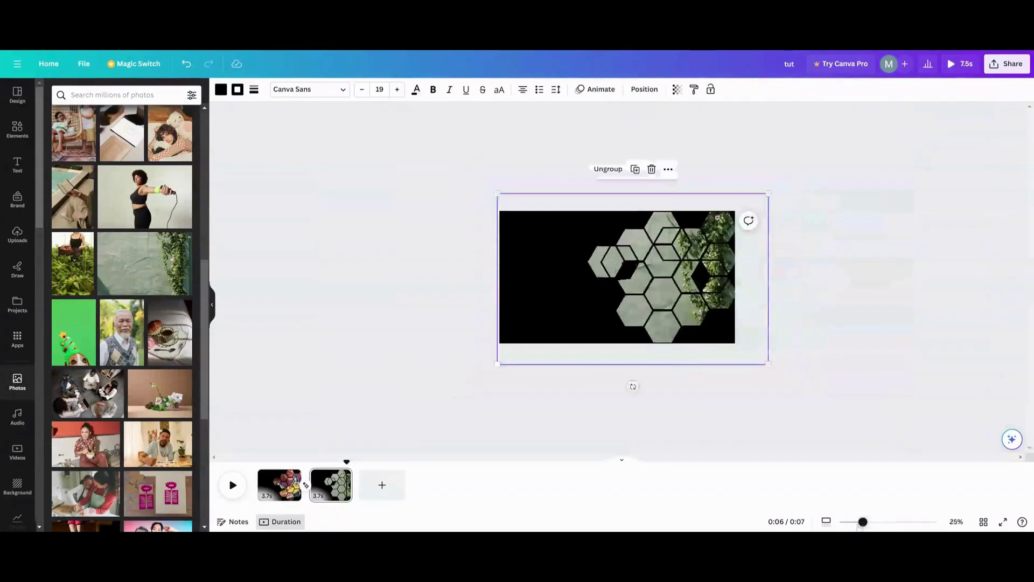
left_click_drag(518, 349, 520, 347)
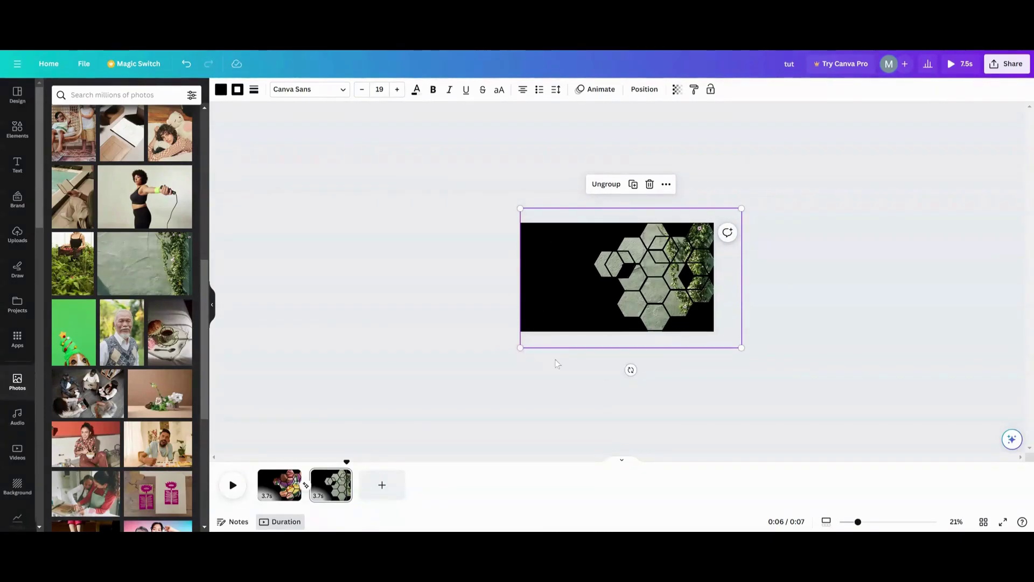
left_click_drag(631, 370, 684, 353)
left_click_drag(761, 271, 820, 268)
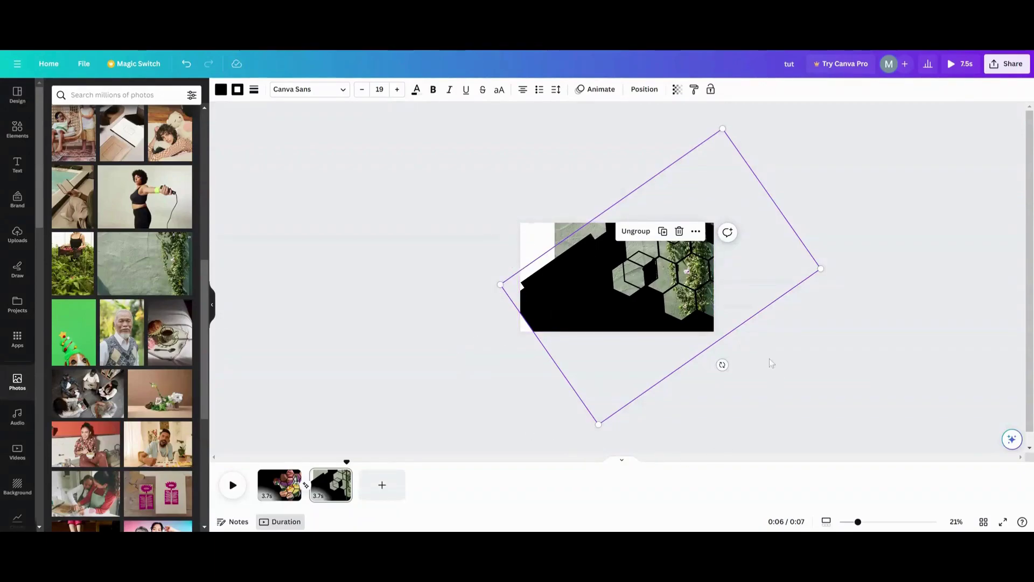
left_click_drag(501, 284, 369, 255)
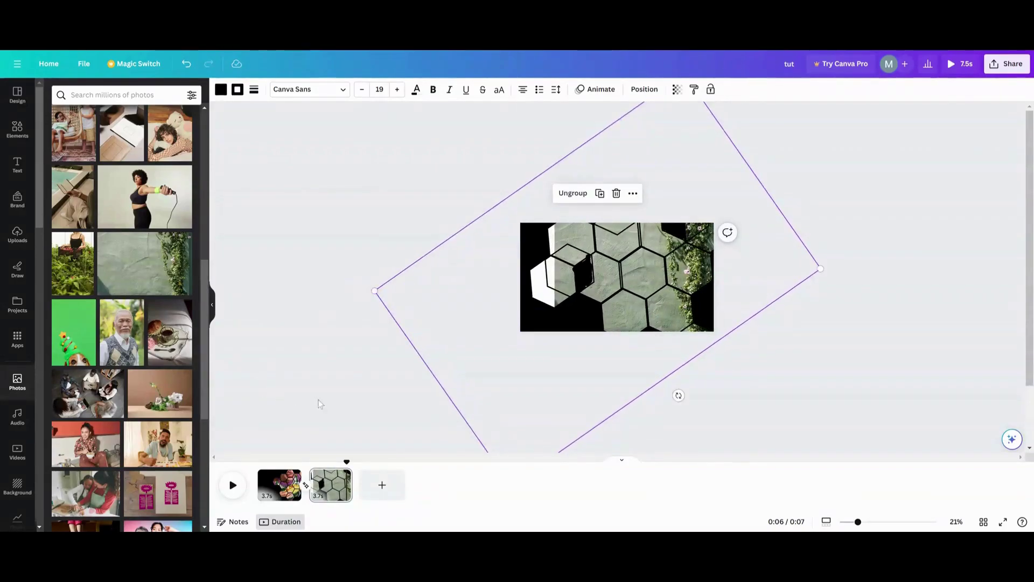
left_click_drag(374, 291, 419, 291)
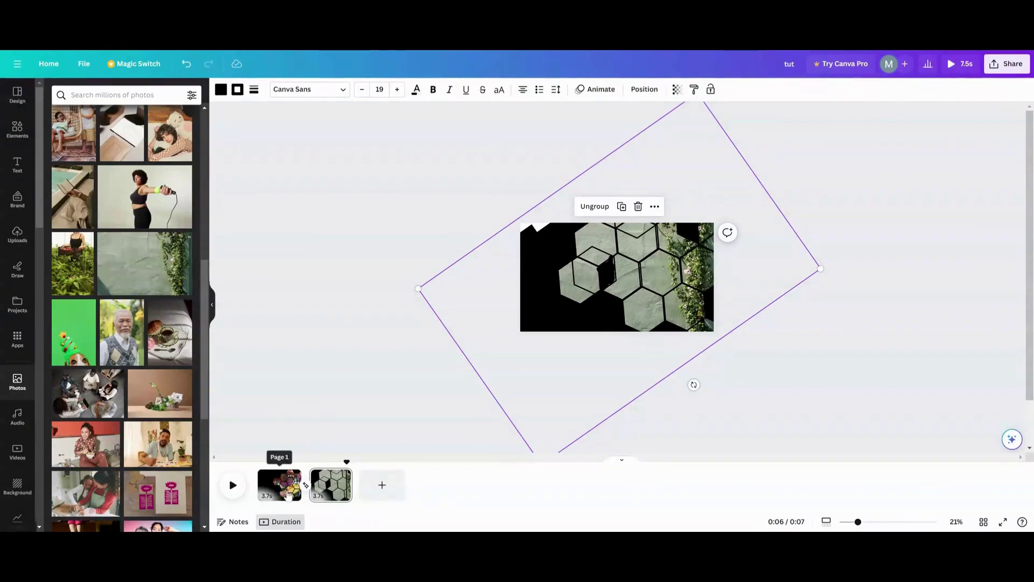
left_click(318, 496)
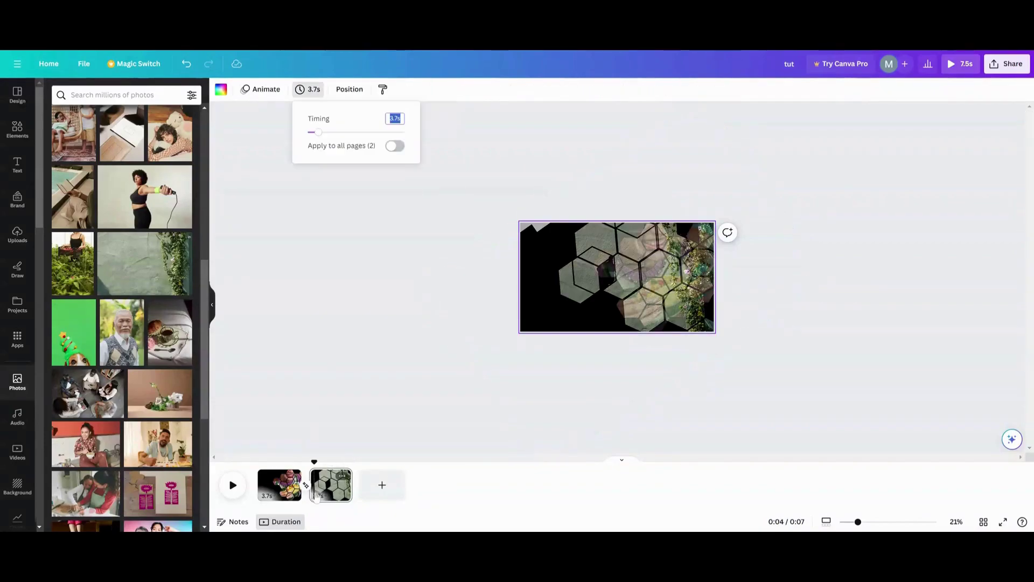
left_click(544, 314)
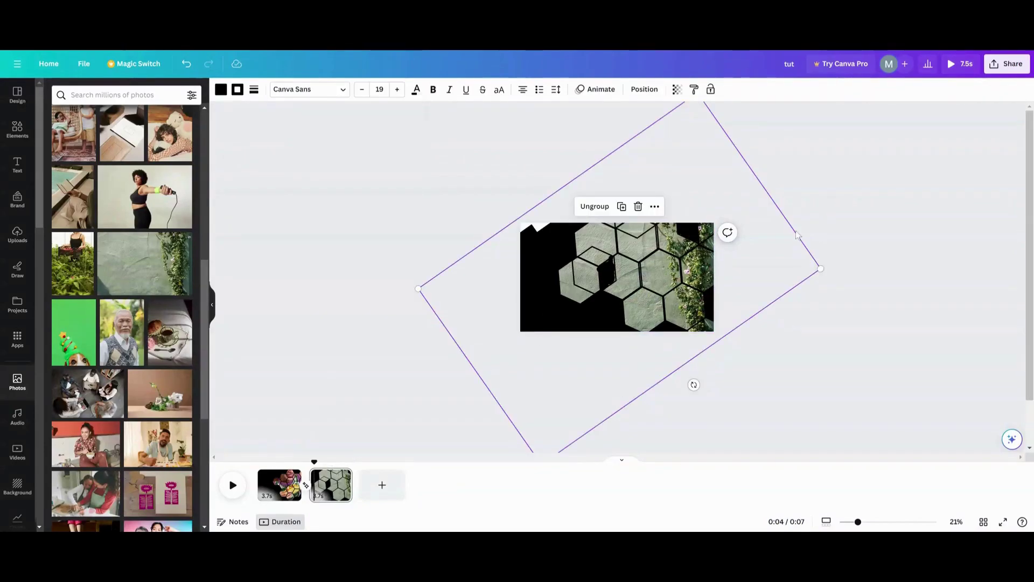
- Rotate the honeycomb group back to level, then shrink and reposition it so its black areas cover the whole page
left_click_drag(694, 384, 615, 390)
left_click_drag(449, 171, 488, 195)
left_click_drag(602, 292, 593, 278)
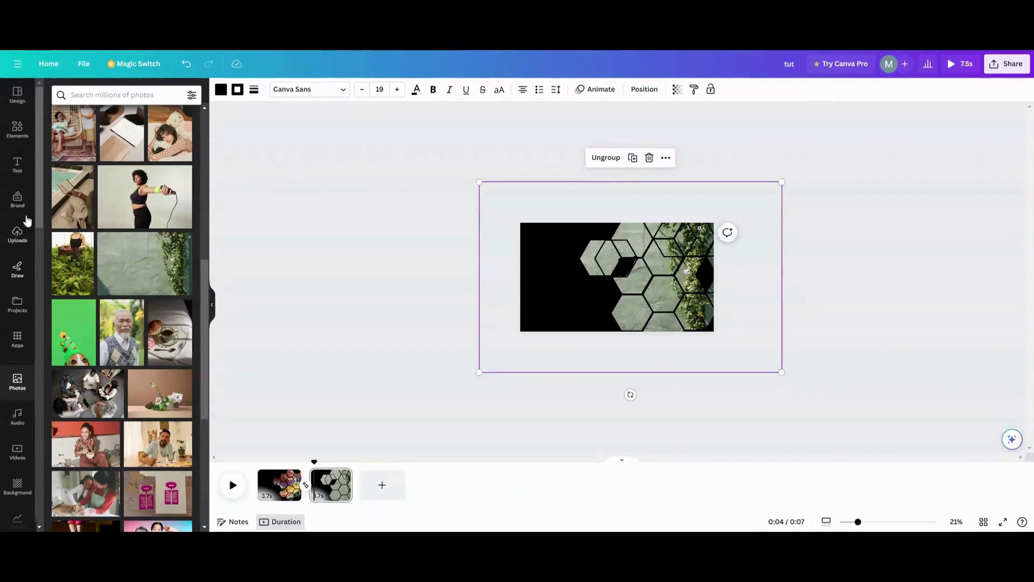
- Open the elements library
left_click(17, 137)
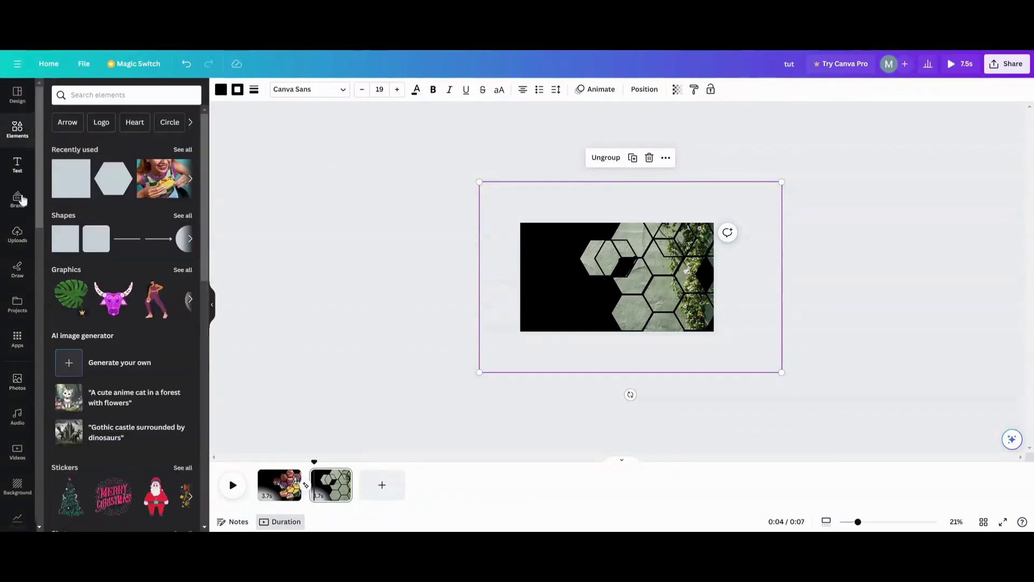